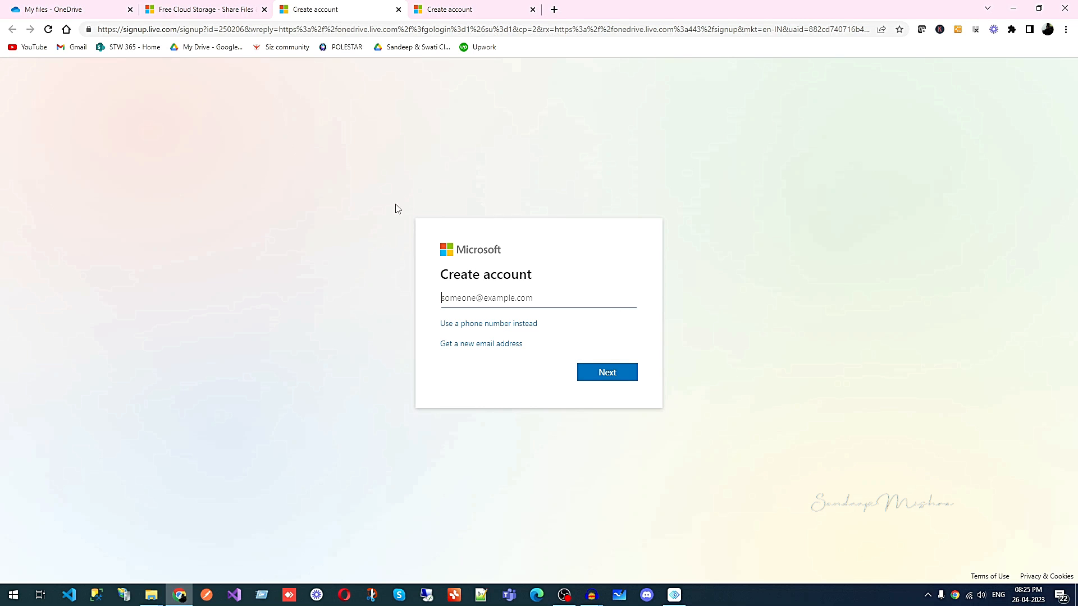
# Open the synced OneDrive folder on this PC with the installed OneDrive desktop app
pyautogui.click(204, 9)
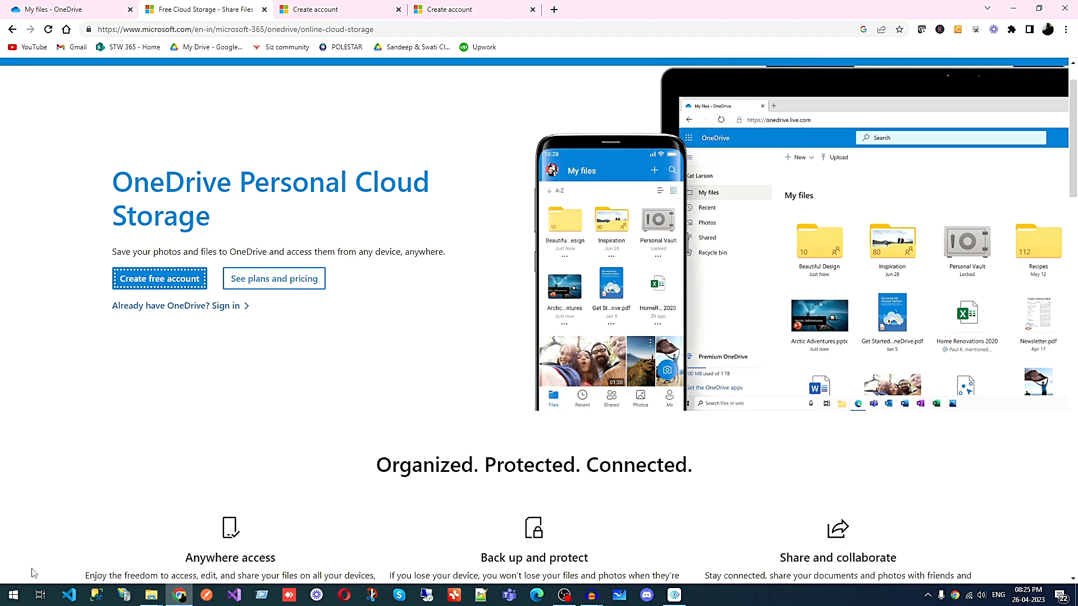
pyautogui.click(13, 600)
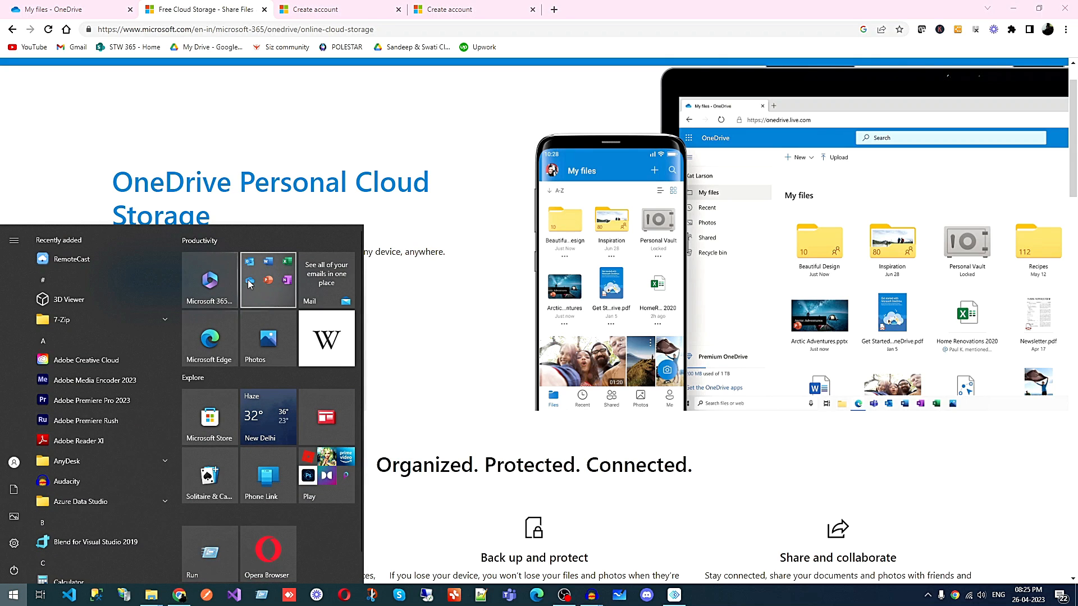
pyautogui.click(259, 284)
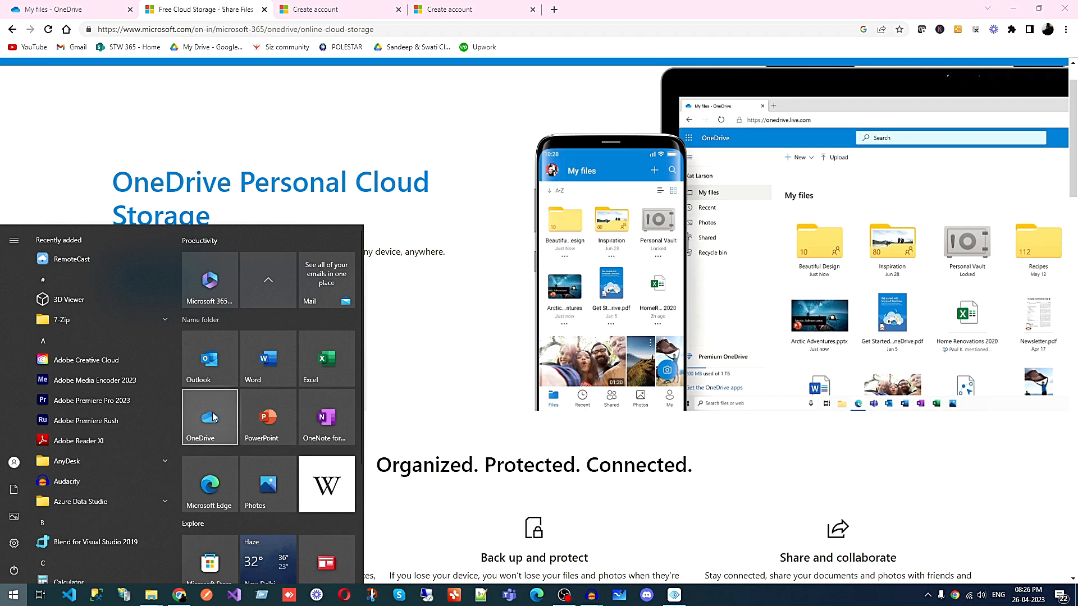
pyautogui.click(214, 417)
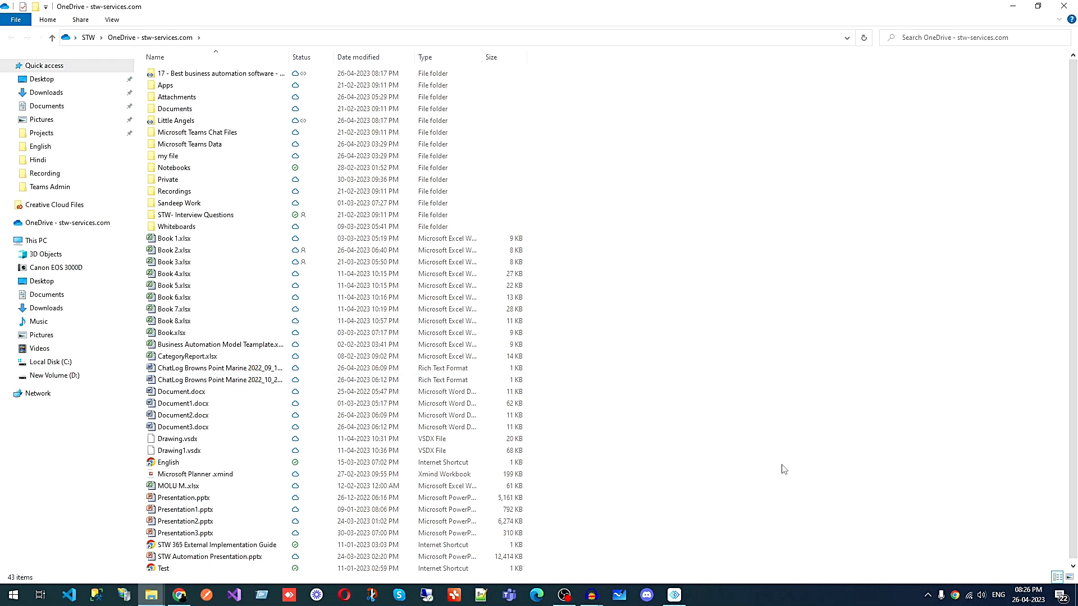
# Open the OneDrive sync client's settings and inspect the backup options for the Documents, Pictures and Desktop folders
pyautogui.click(927, 598)
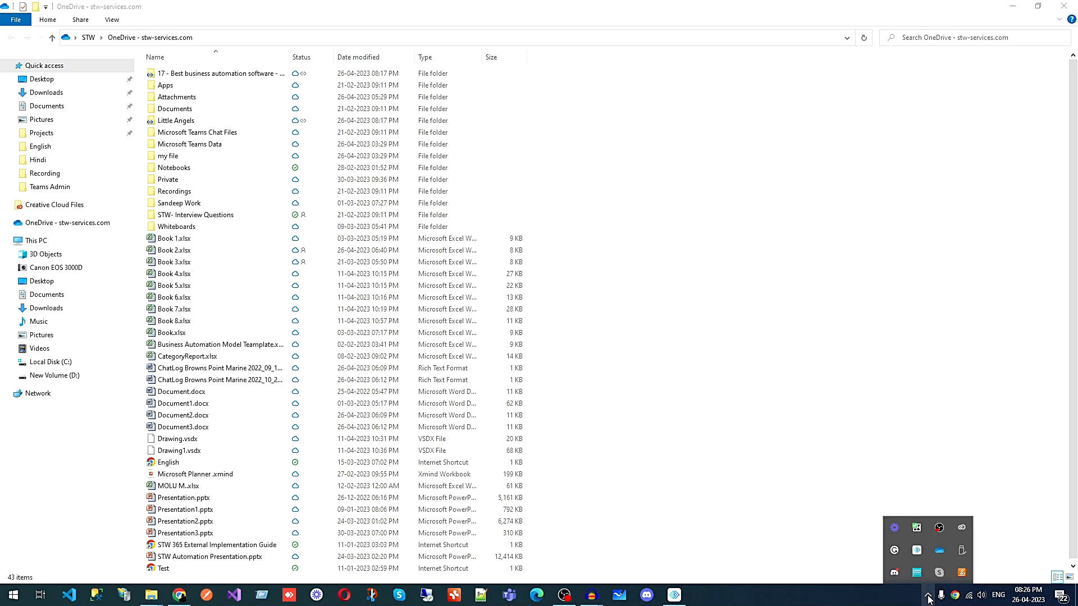
pyautogui.click(941, 551)
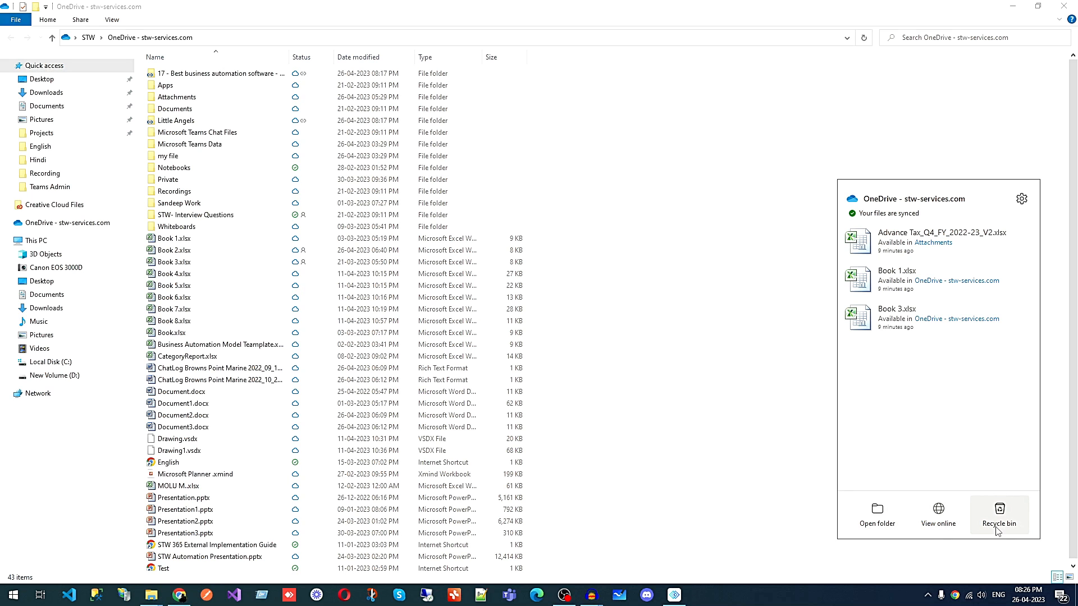
pyautogui.click(1022, 200)
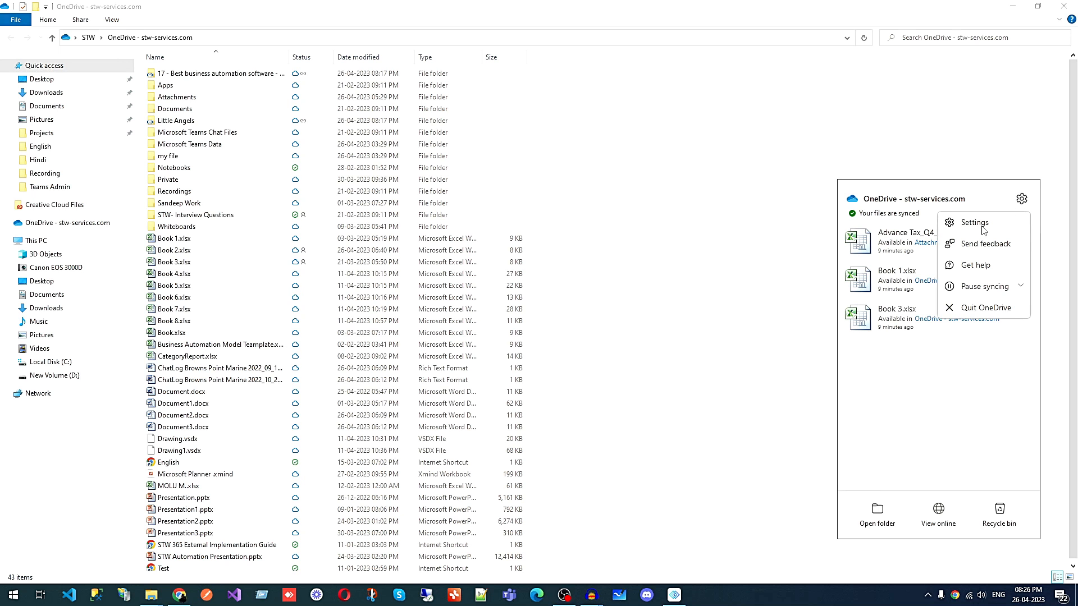
pyautogui.click(983, 228)
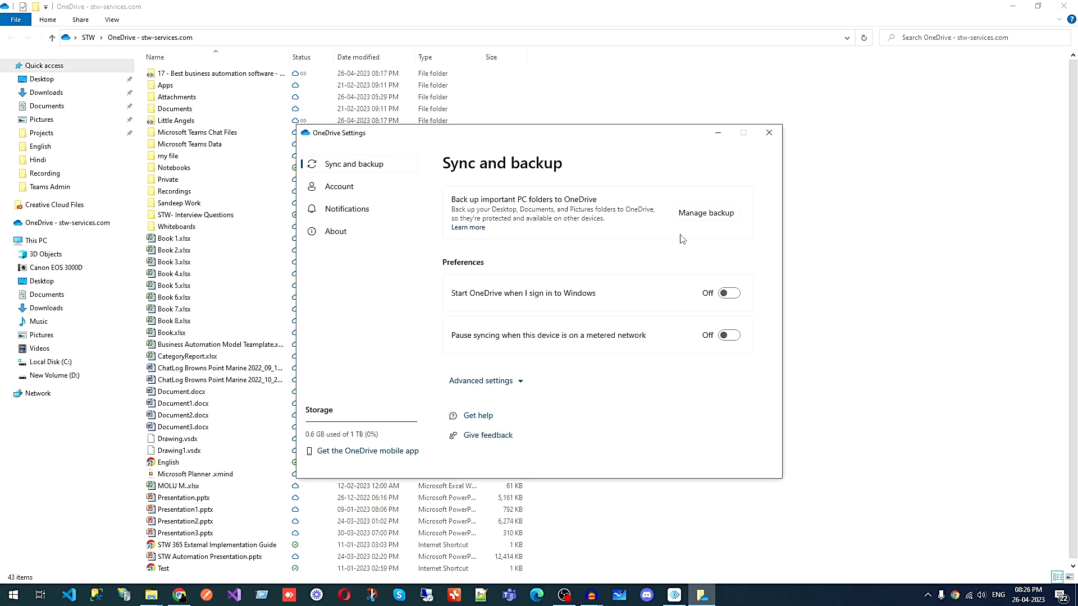
pyautogui.click(702, 214)
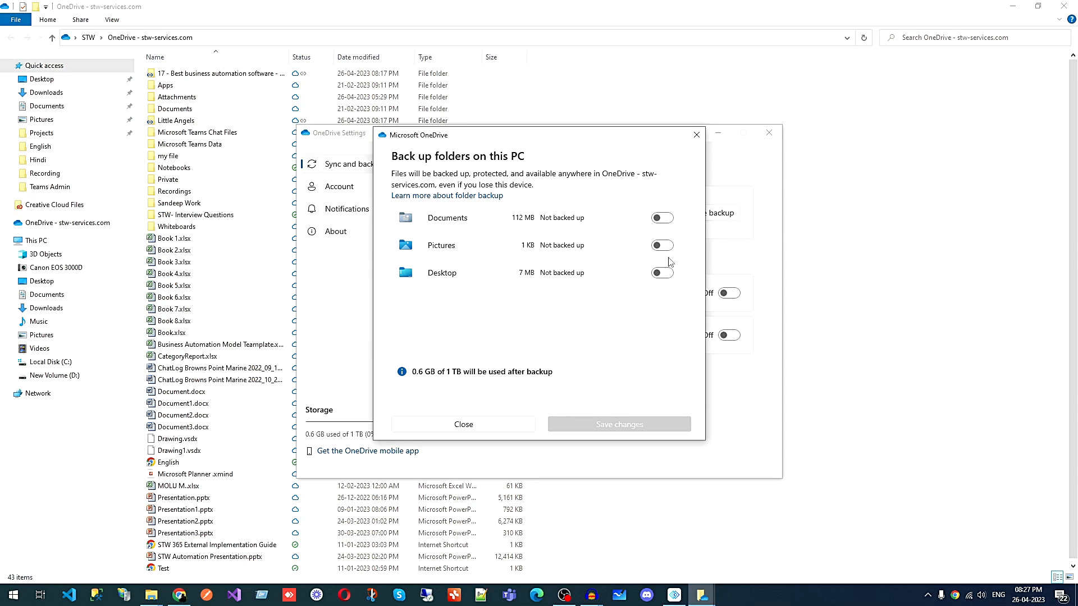
pyautogui.click(696, 135)
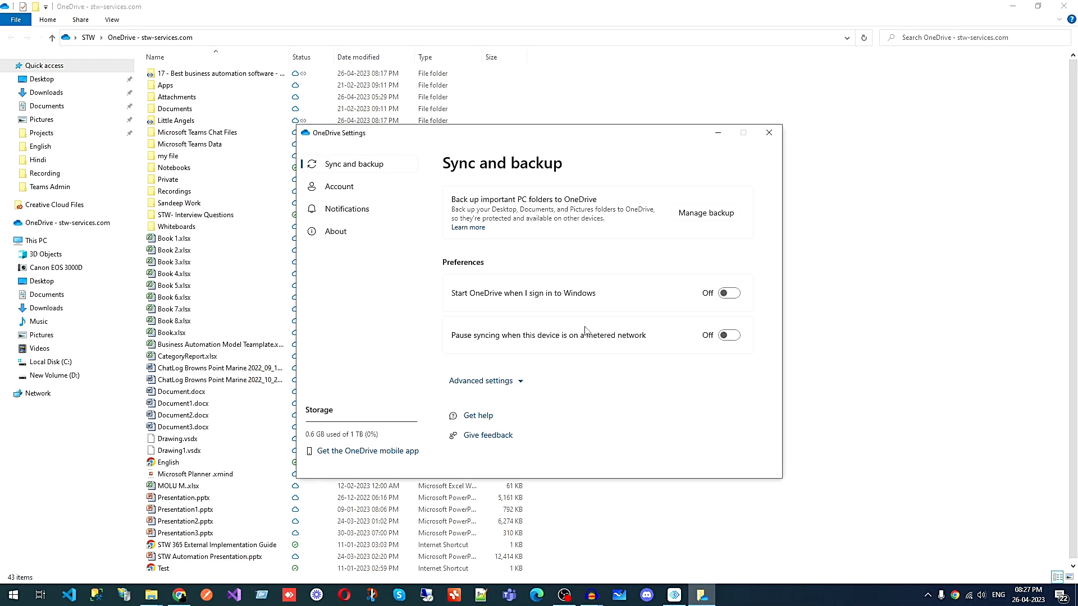
# Inspect the form for adding another account and the folders chosen for syncing, keeping all files available
pyautogui.click(343, 191)
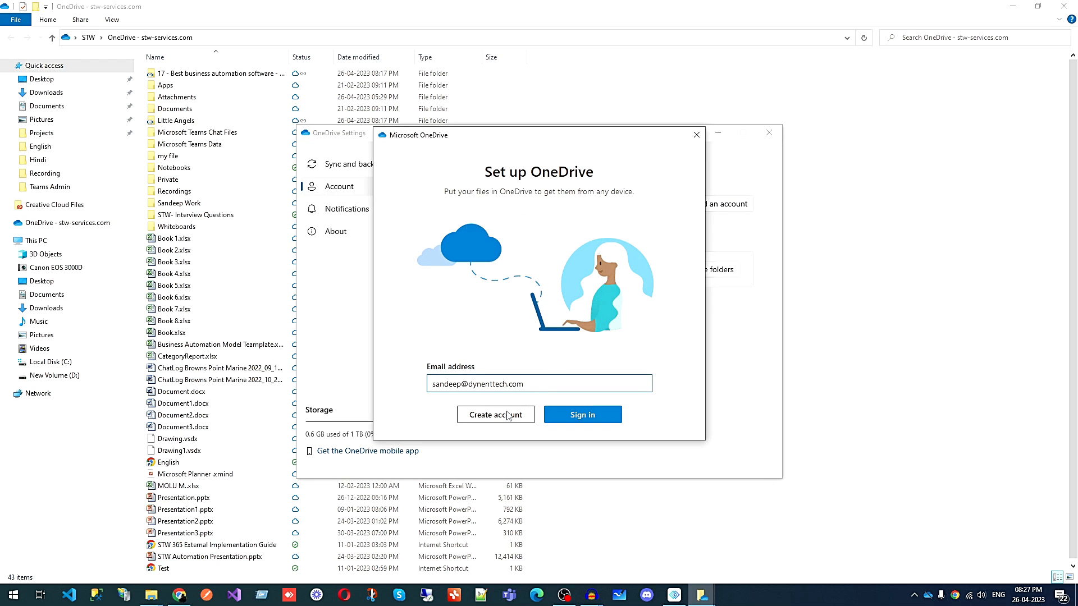
pyautogui.click(696, 136)
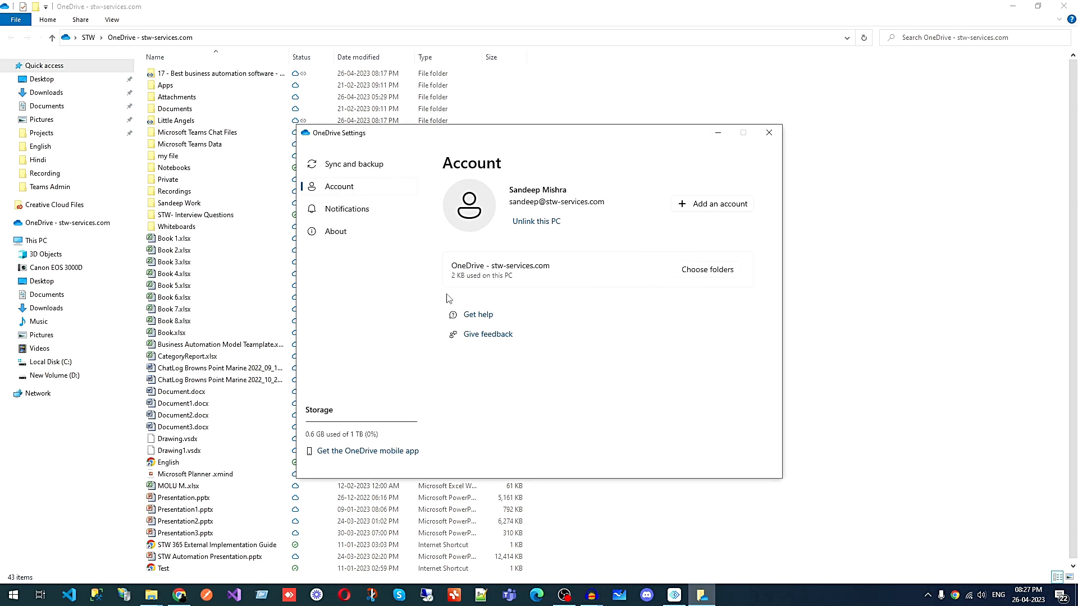
pyautogui.click(707, 270)
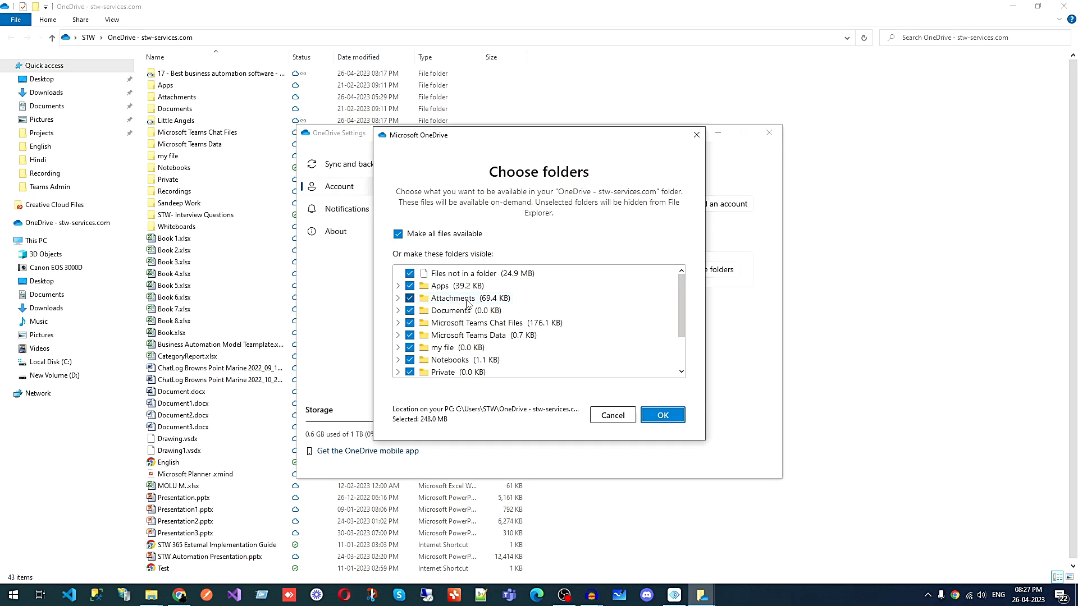
pyautogui.scroll(-2, 467, 303)
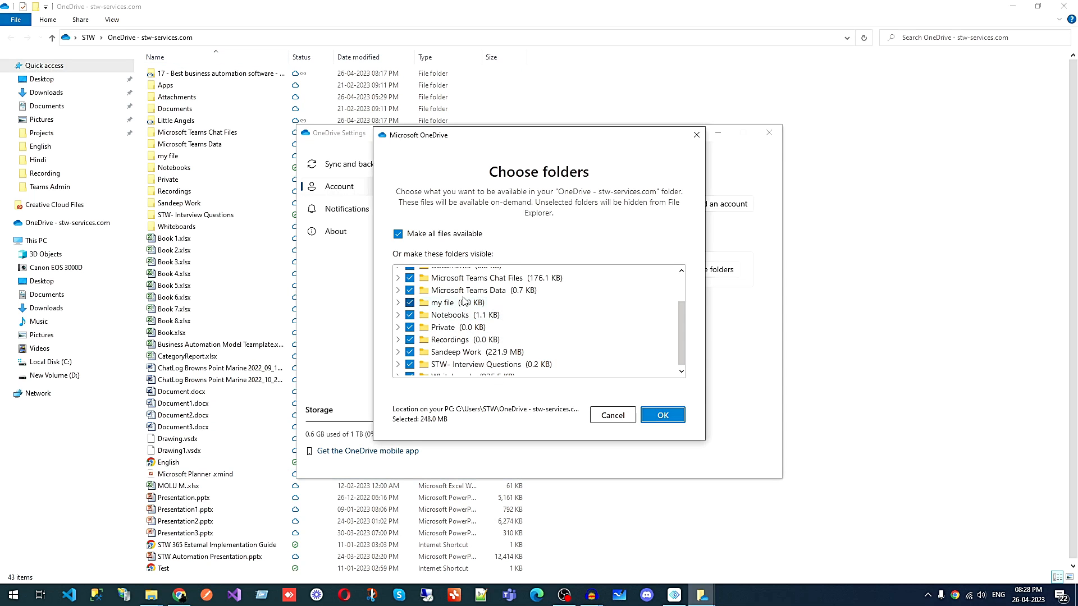
pyautogui.click(398, 352)
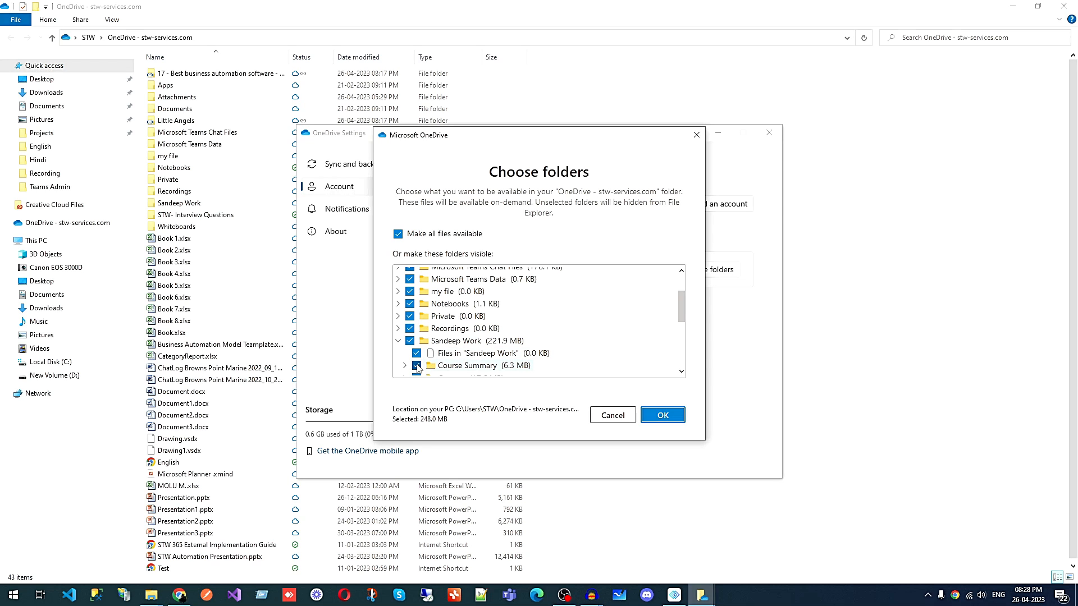
pyautogui.click(679, 416)
# Review the OneDrive notification preferences and the version information, and close the settings
pyautogui.click(353, 208)
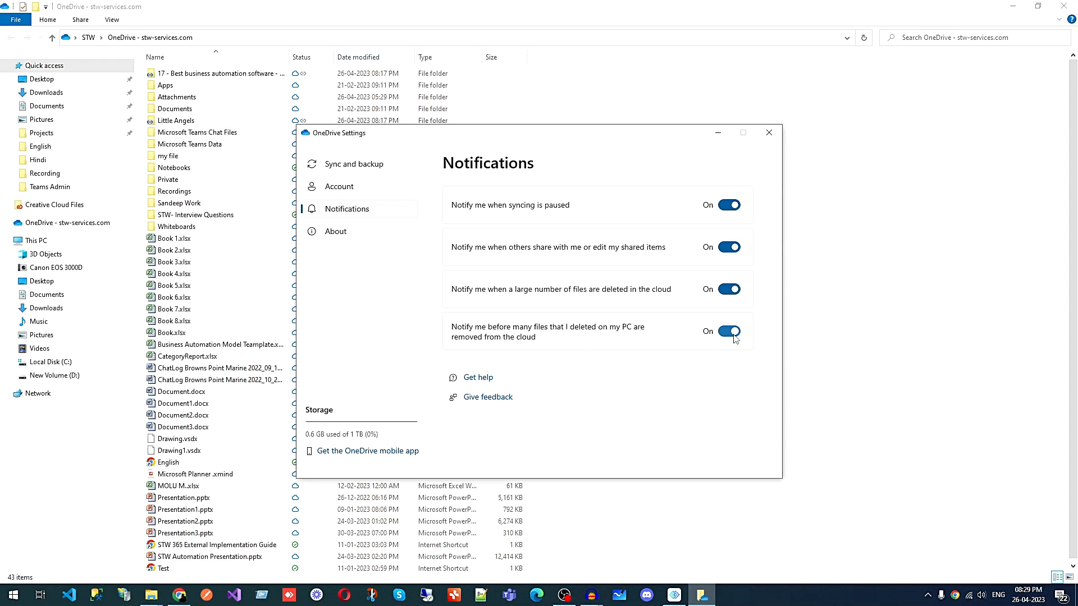
pyautogui.click(340, 235)
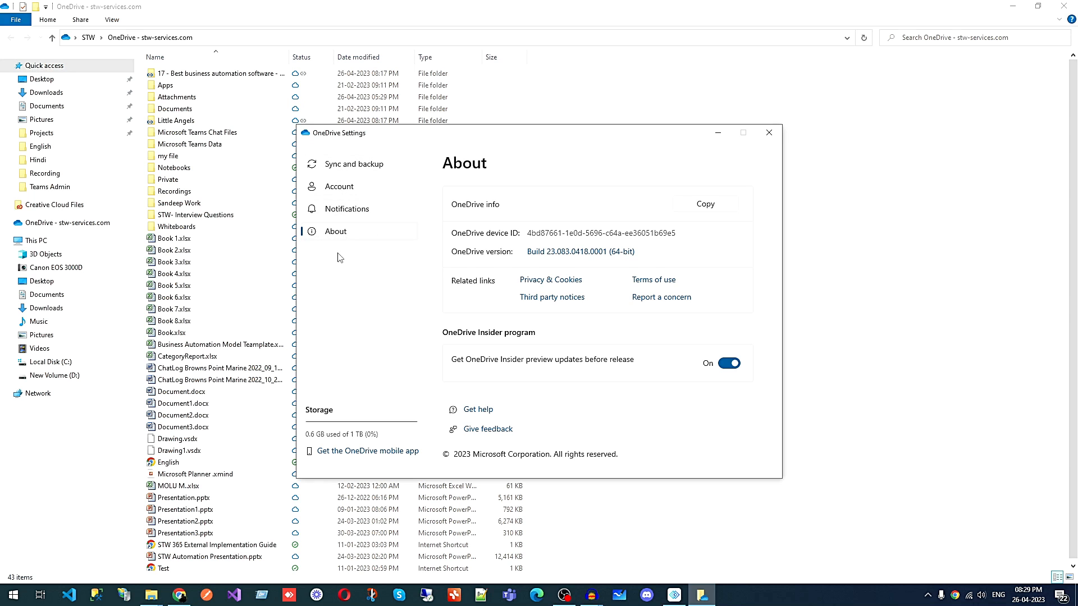
pyautogui.click(769, 132)
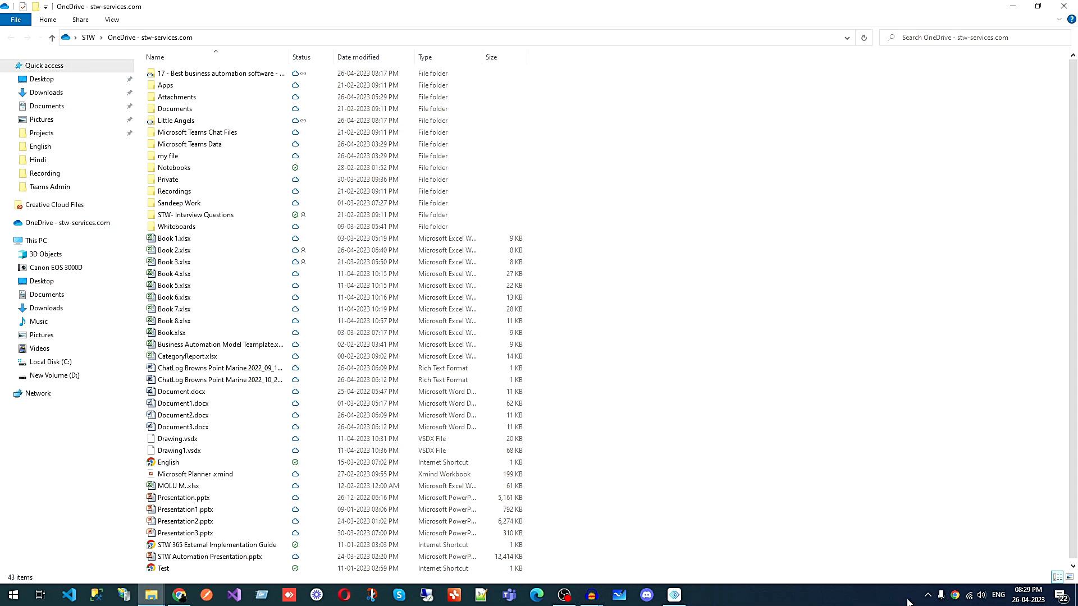
# Pause OneDrive syncing for 24 hours and resume it from the sync status notice
pyautogui.click(927, 595)
pyautogui.click(940, 552)
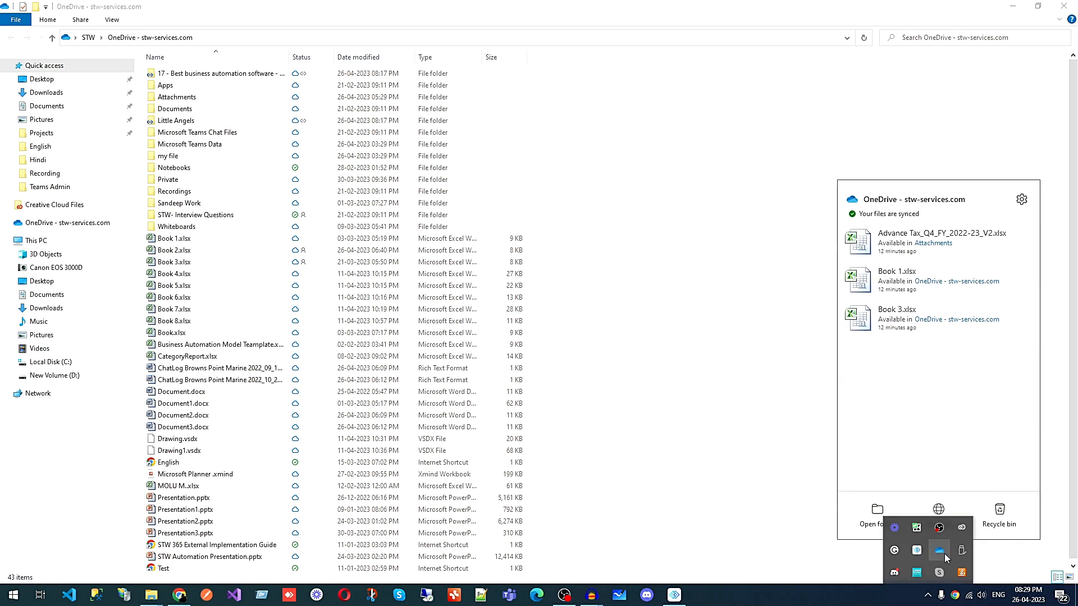
pyautogui.click(1022, 199)
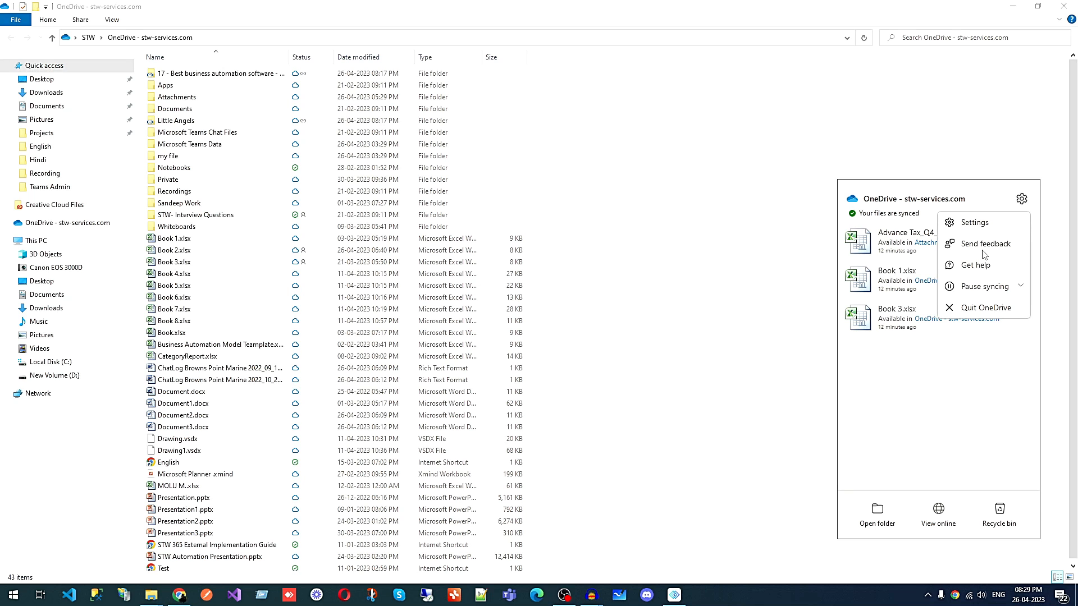
pyautogui.click(976, 292)
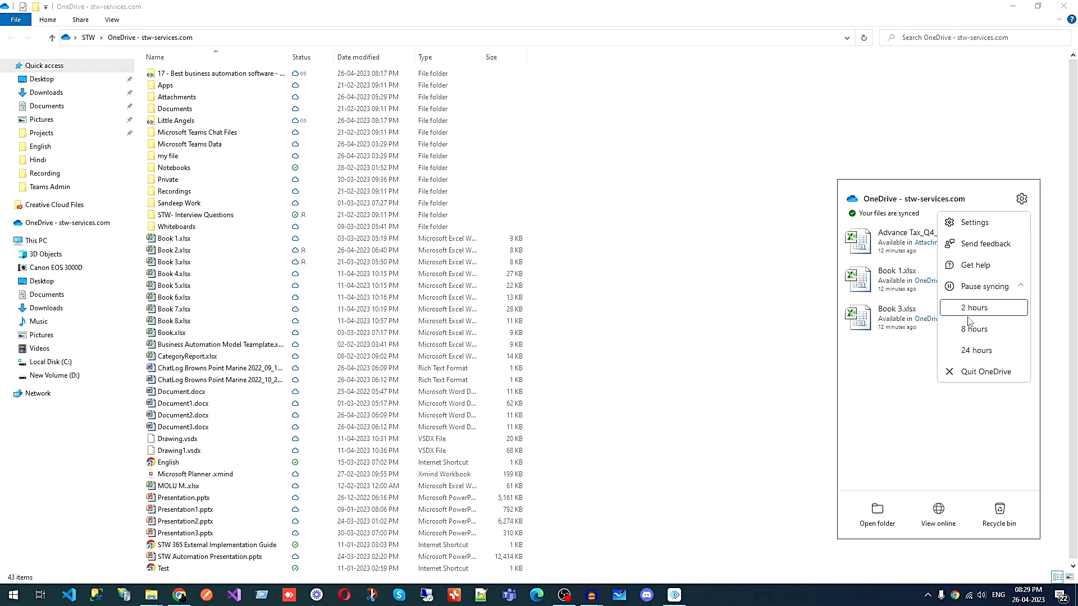
pyautogui.click(975, 354)
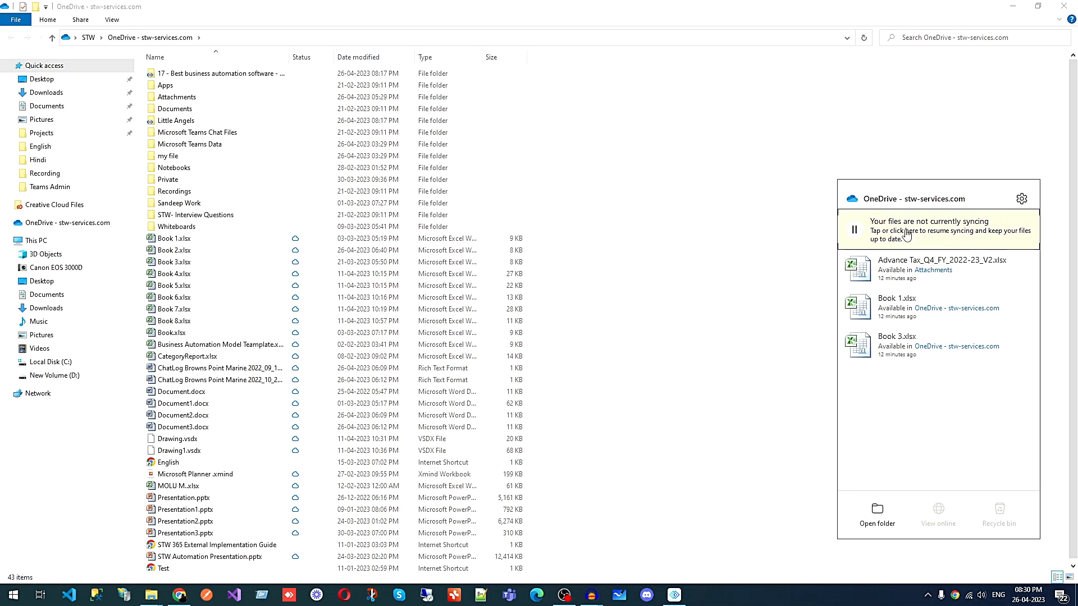
pyautogui.click(910, 233)
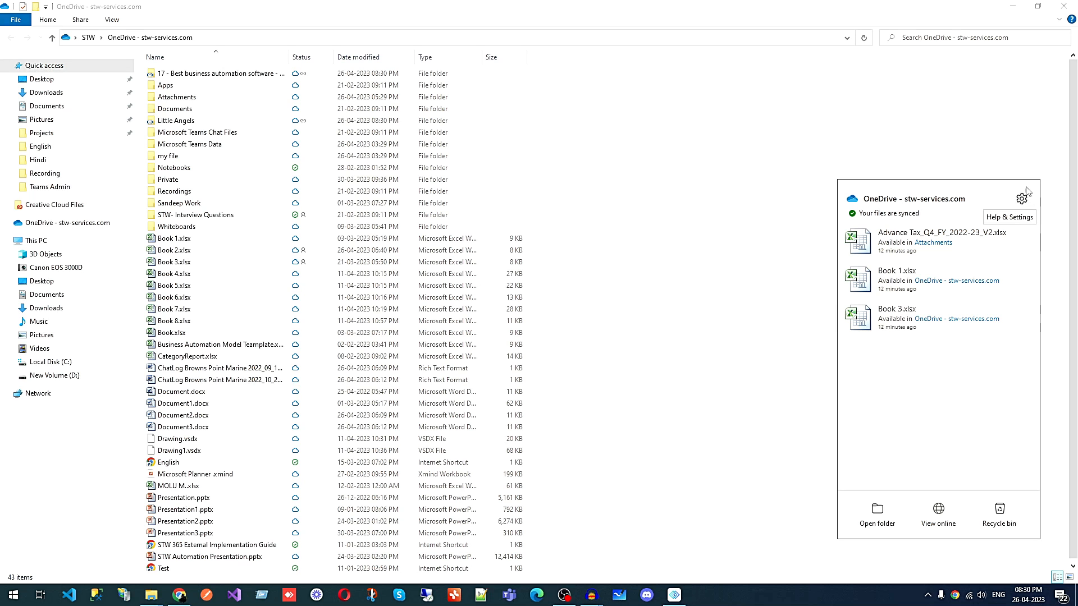
# Open the local OneDrive folder from the sync client in a maximized window and dismiss the incoming notification
pyautogui.click(877, 513)
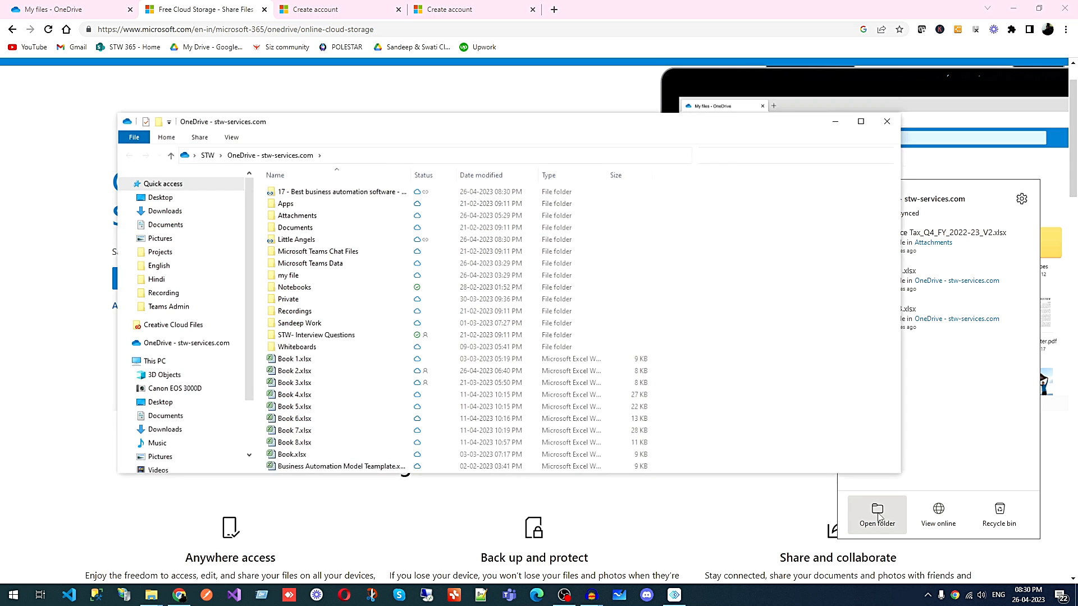
pyautogui.click(863, 128)
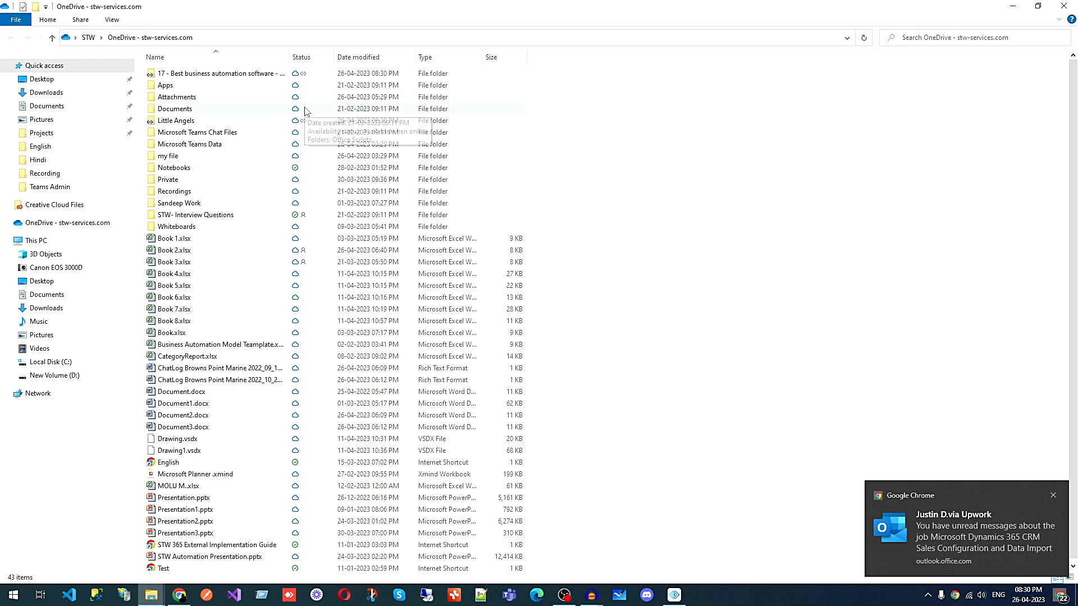
pyautogui.click(1053, 496)
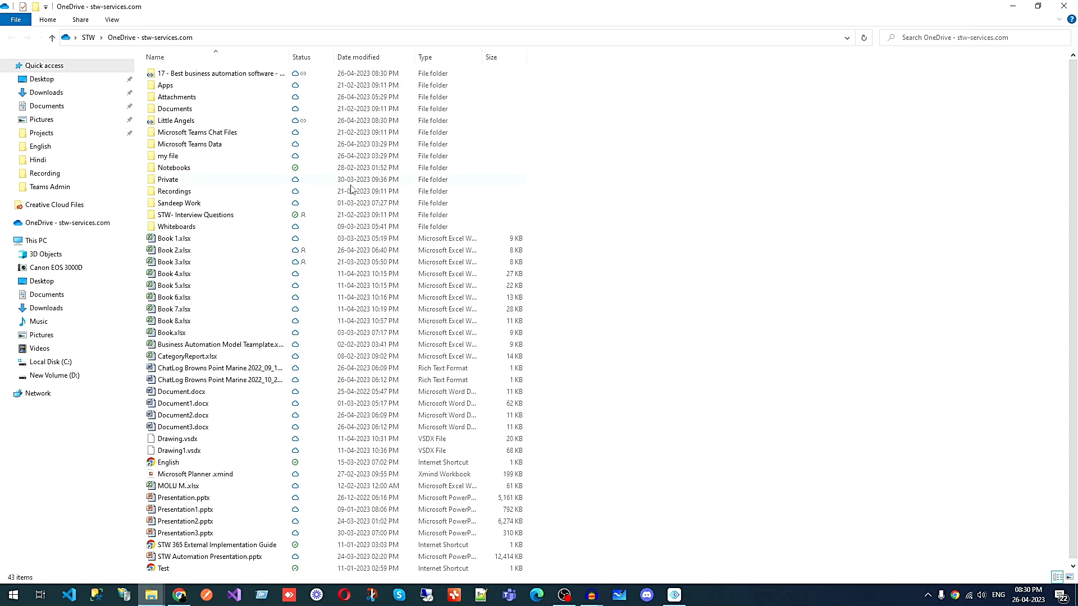
# Open Book 1.xlsx in Excel so it downloads to this device, dismiss the activation wizard and close the workbook
pyautogui.doubleClick(284, 242)
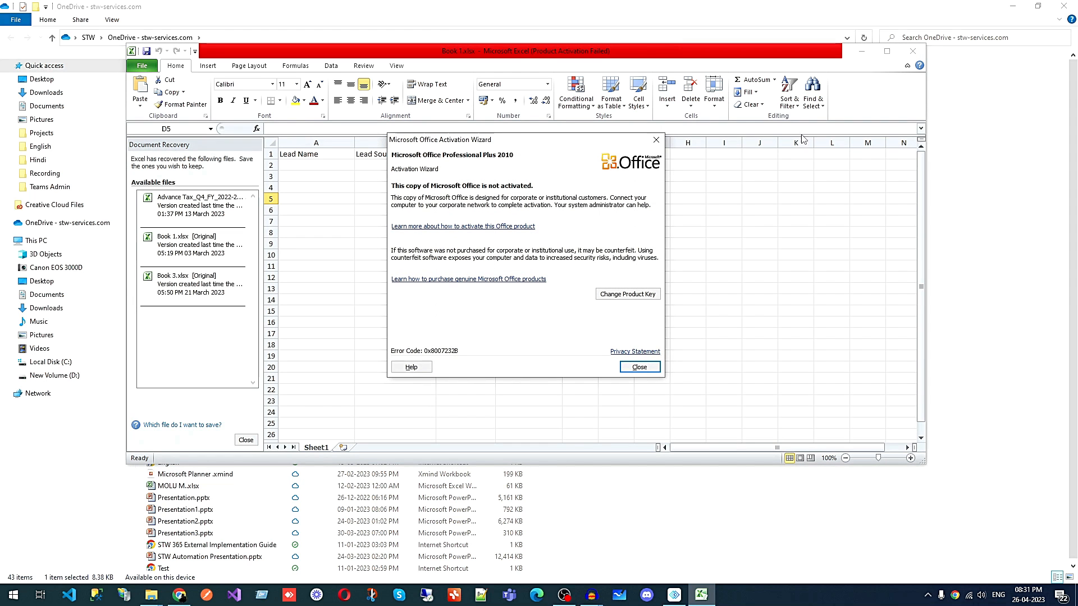
pyautogui.click(656, 140)
pyautogui.click(913, 51)
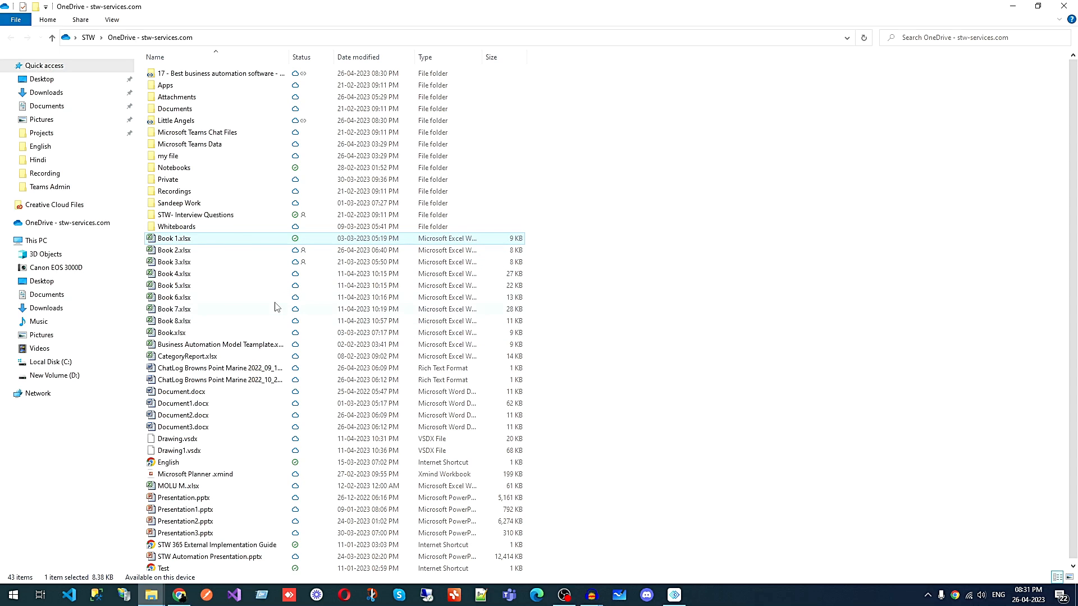
# Create a sharing link for Book 1.xlsx that anyone can edit with, and inspect its sharing settings
pyautogui.rightClick(275, 242)
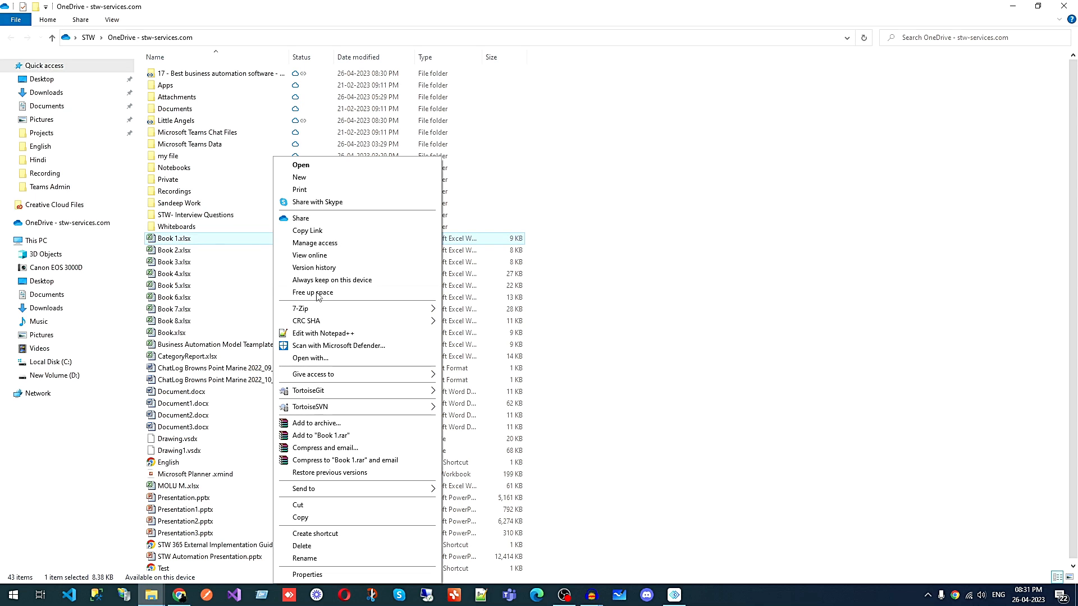
pyautogui.click(306, 233)
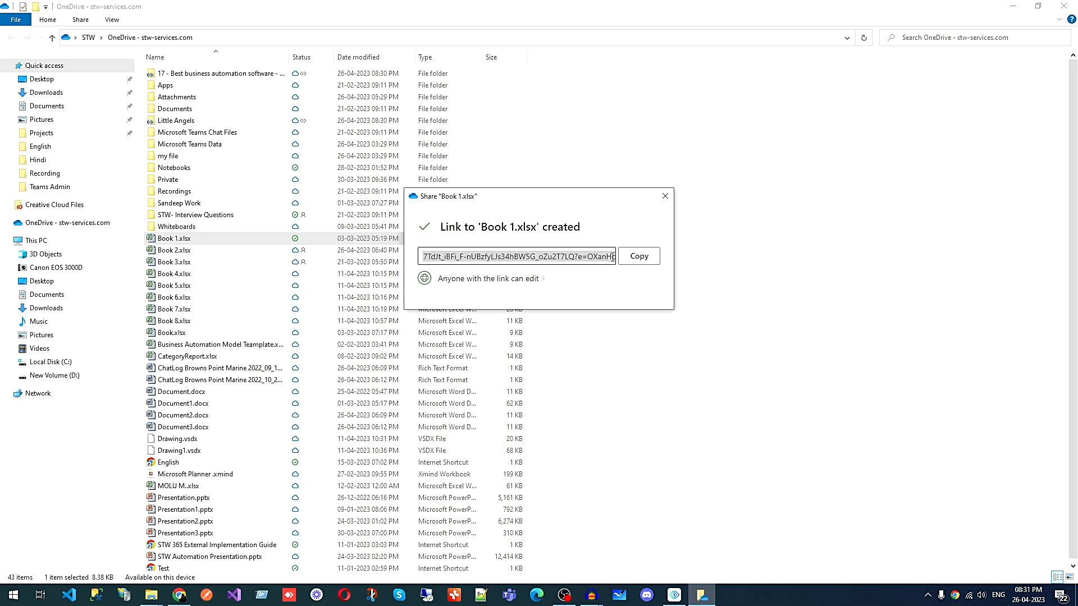
pyautogui.click(535, 282)
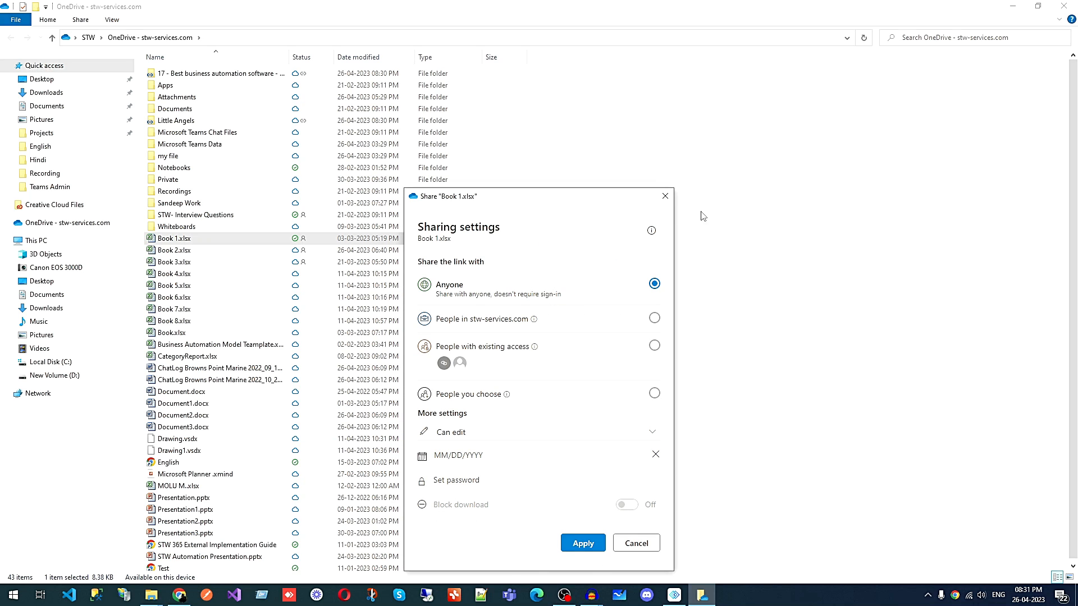
pyautogui.click(664, 196)
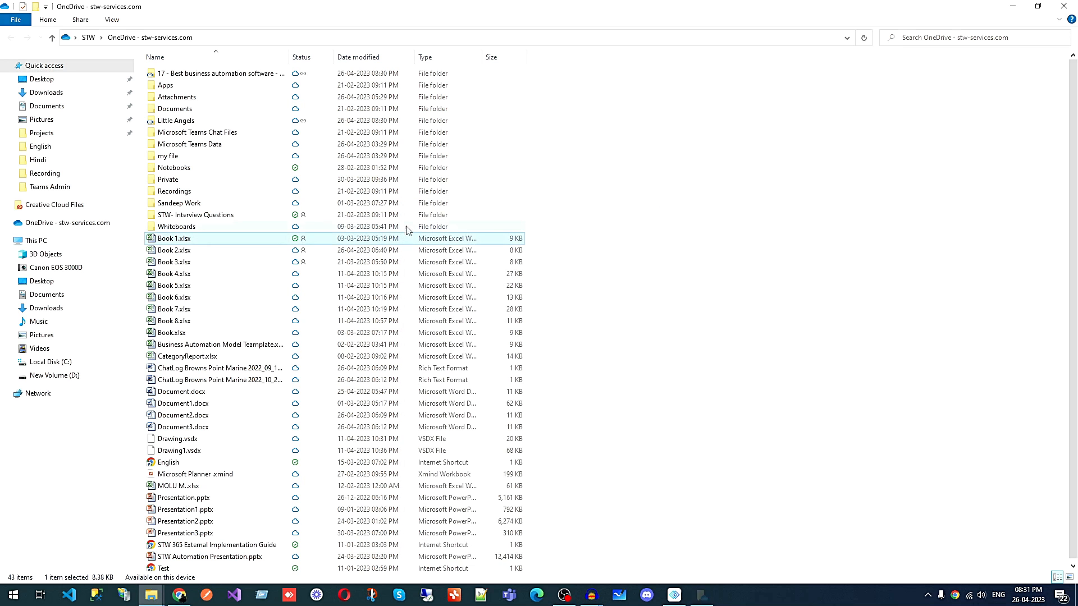
# Check who has access to Book 1.xlsx through links and direct access
pyautogui.rightClick(283, 239)
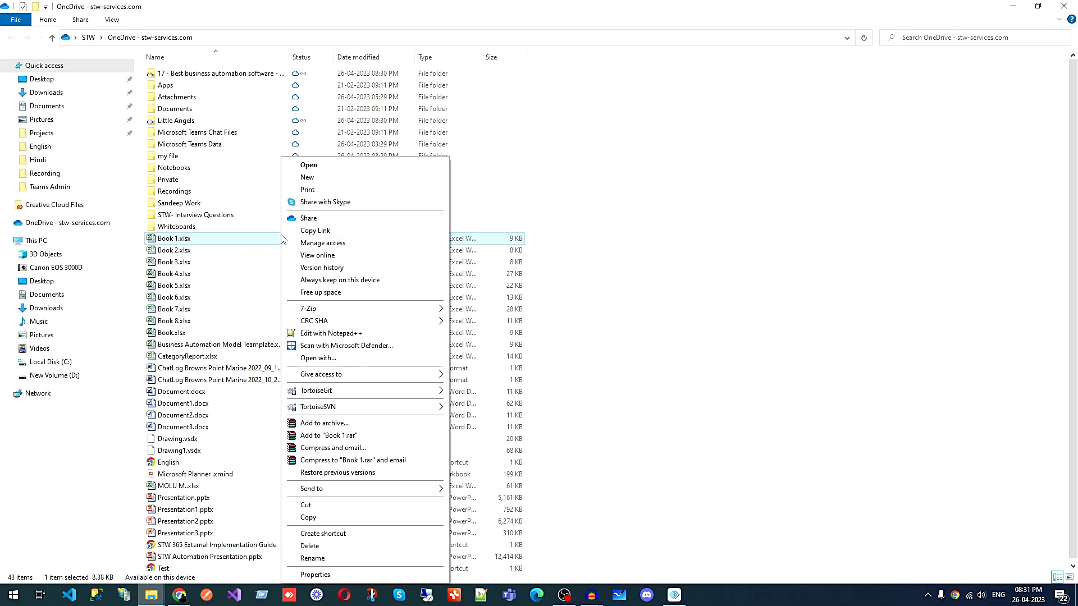
pyautogui.click(325, 243)
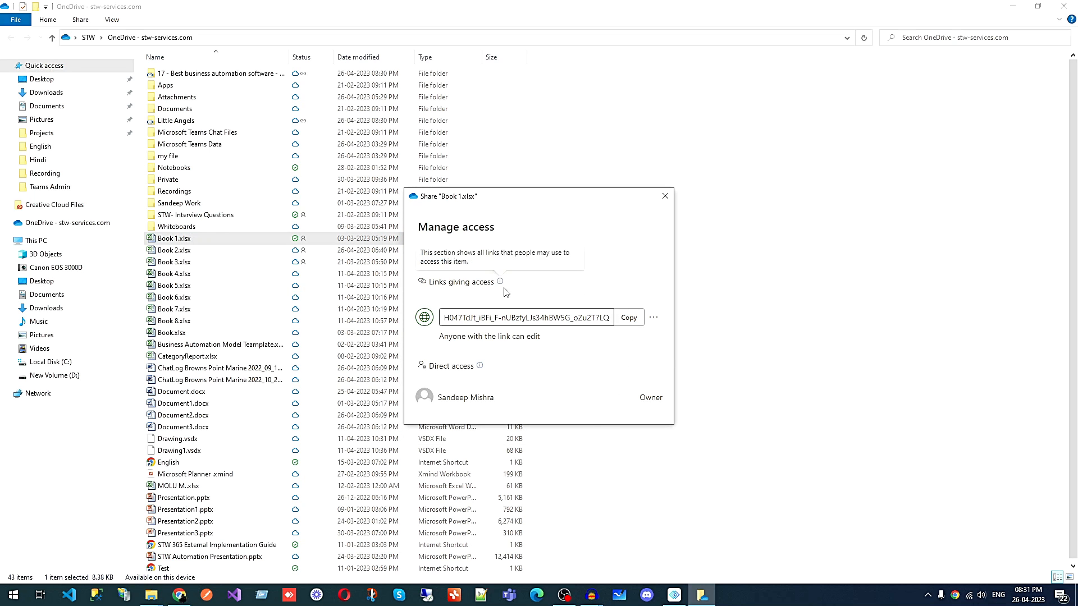
pyautogui.click(664, 198)
# View Book 1.xlsx online in Excel for the web, and return to the local OneDrive folder
pyautogui.rightClick(277, 240)
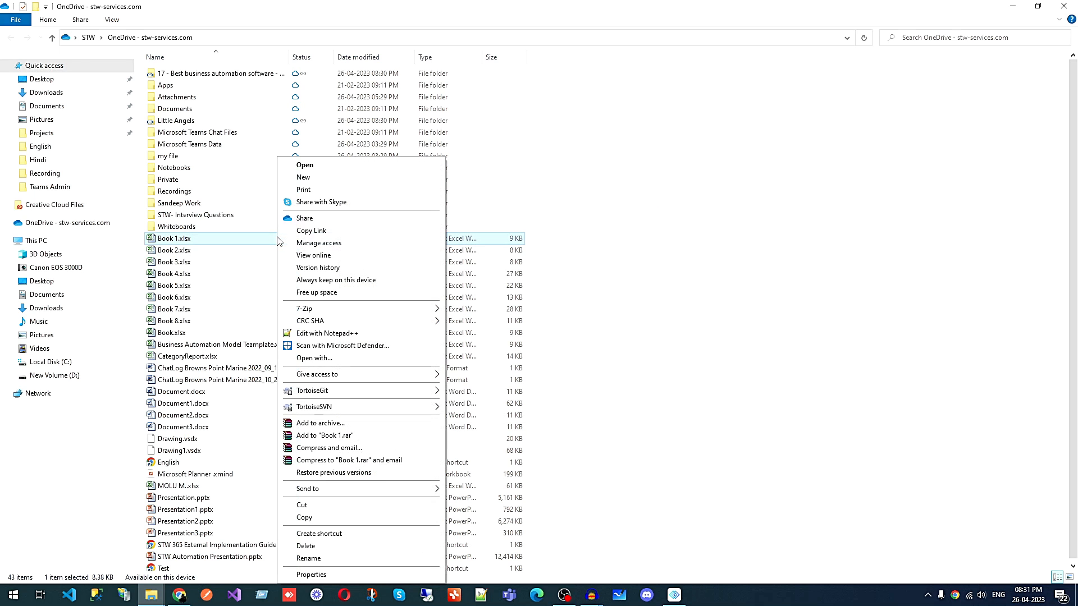
pyautogui.click(314, 255)
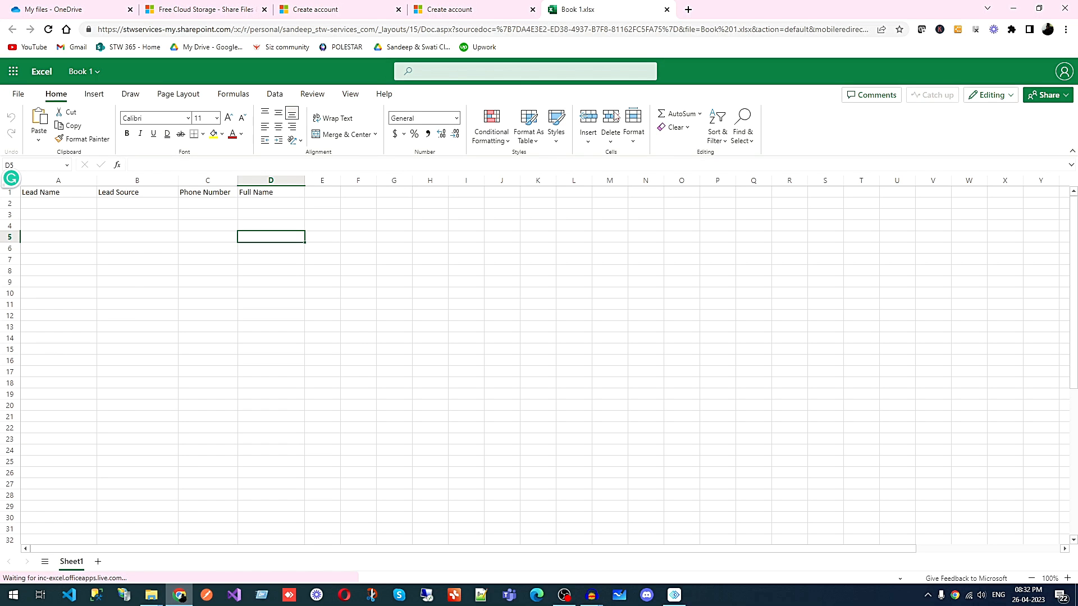
pyautogui.click(1013, 9)
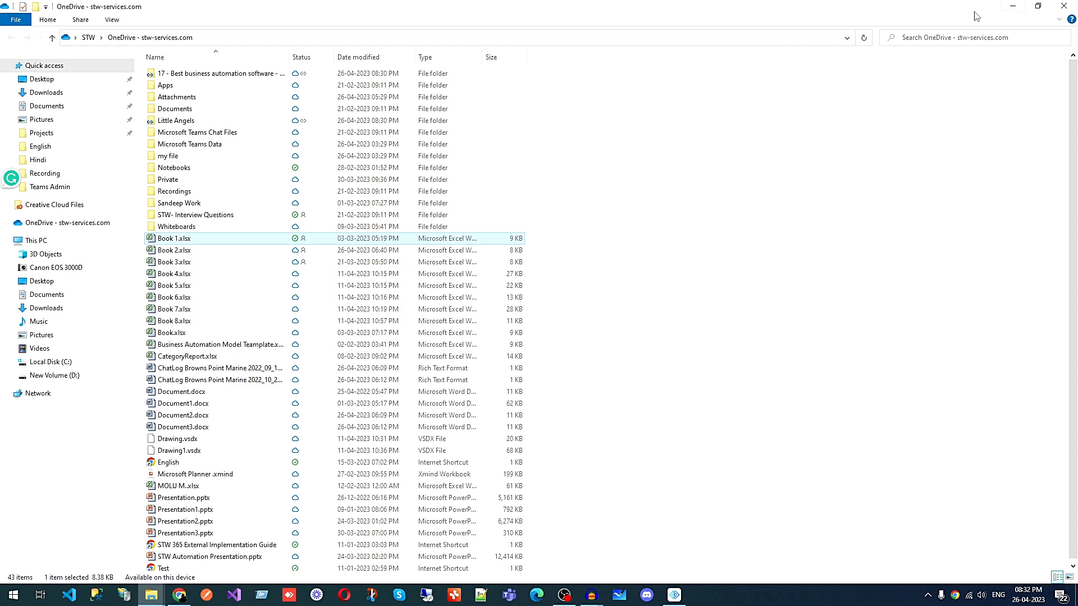
# Review the version history of Book 1.xlsx and the actions available for its older version, and close it
pyautogui.rightClick(251, 241)
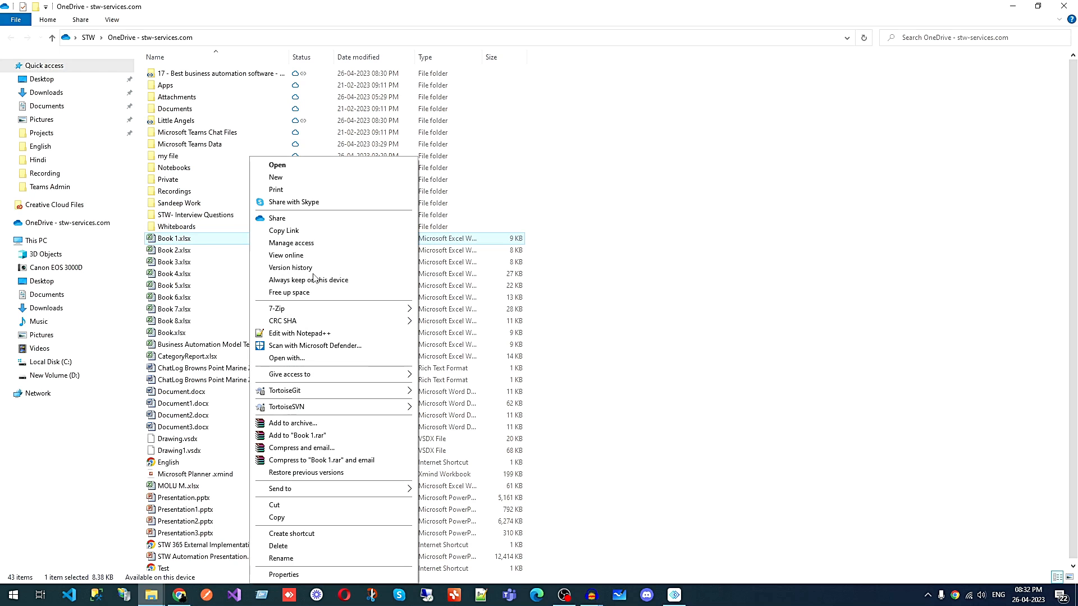
pyautogui.click(290, 268)
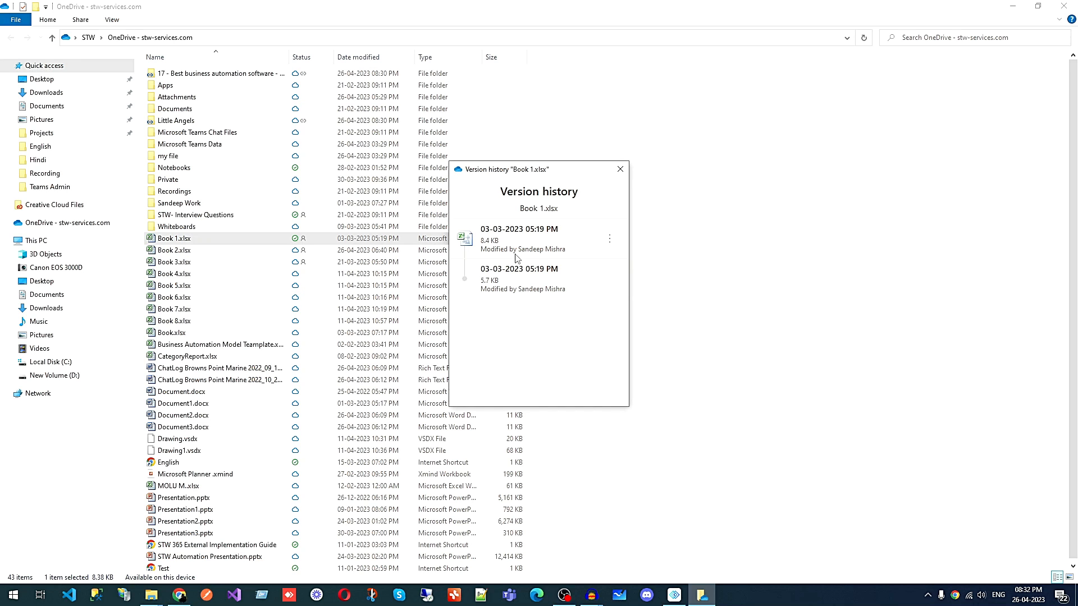
pyautogui.click(609, 279)
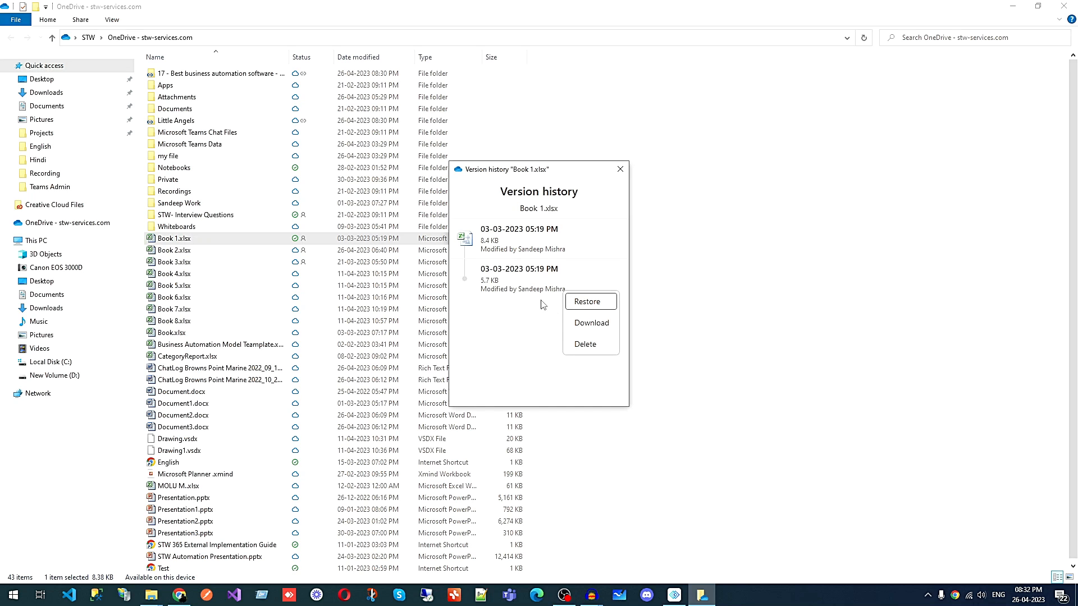
pyautogui.click(620, 169)
# Set Book 1.xlsx to always be kept on this device, and free up the local space it uses
pyautogui.rightClick(276, 244)
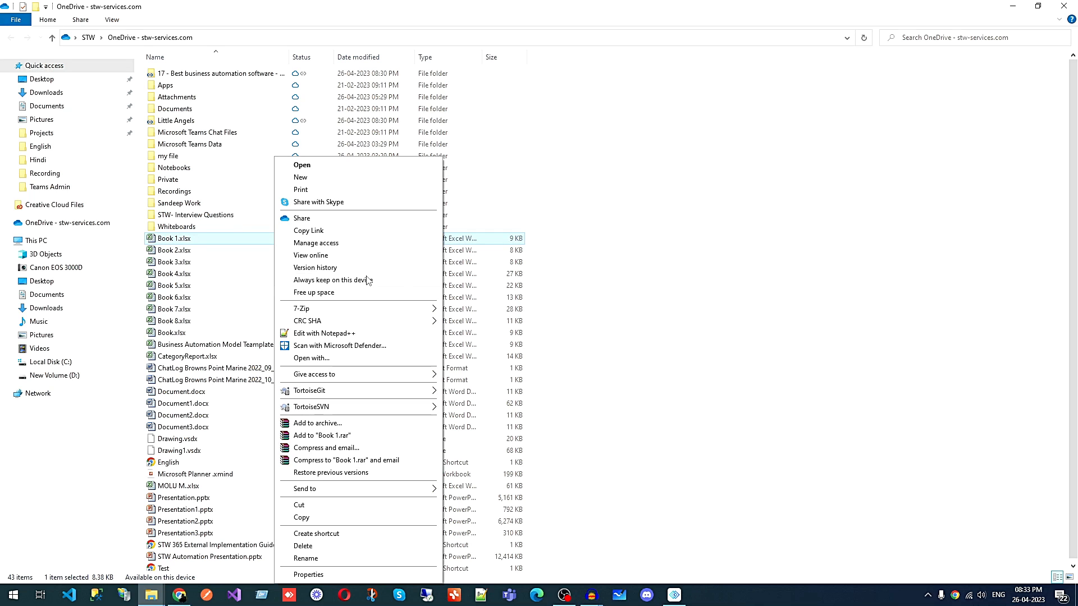
pyautogui.click(324, 282)
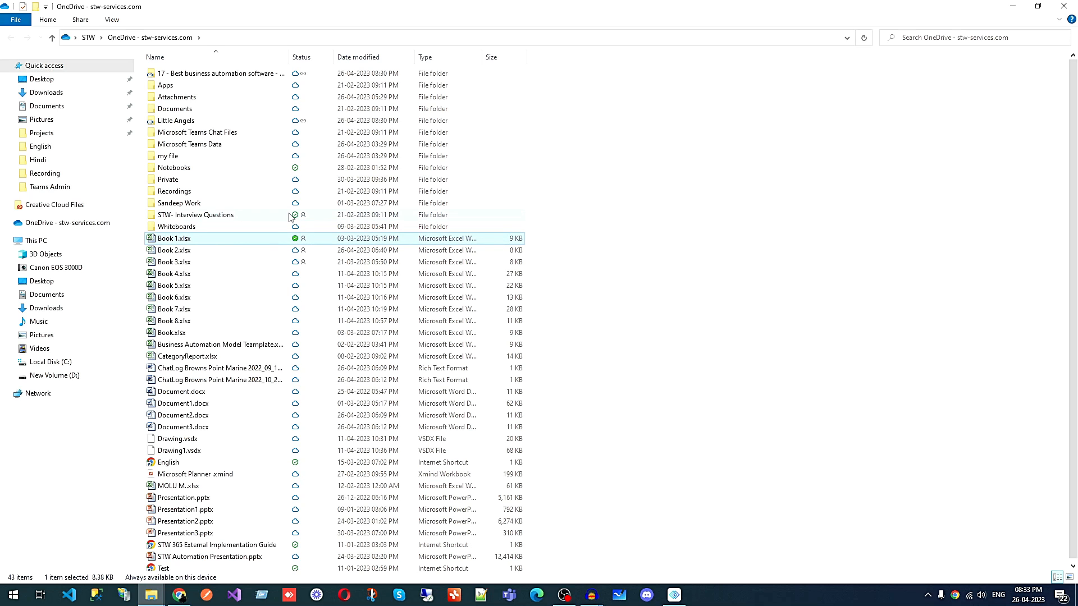
pyautogui.moveTo(288, 218)
pyautogui.moveTo(309, 240)
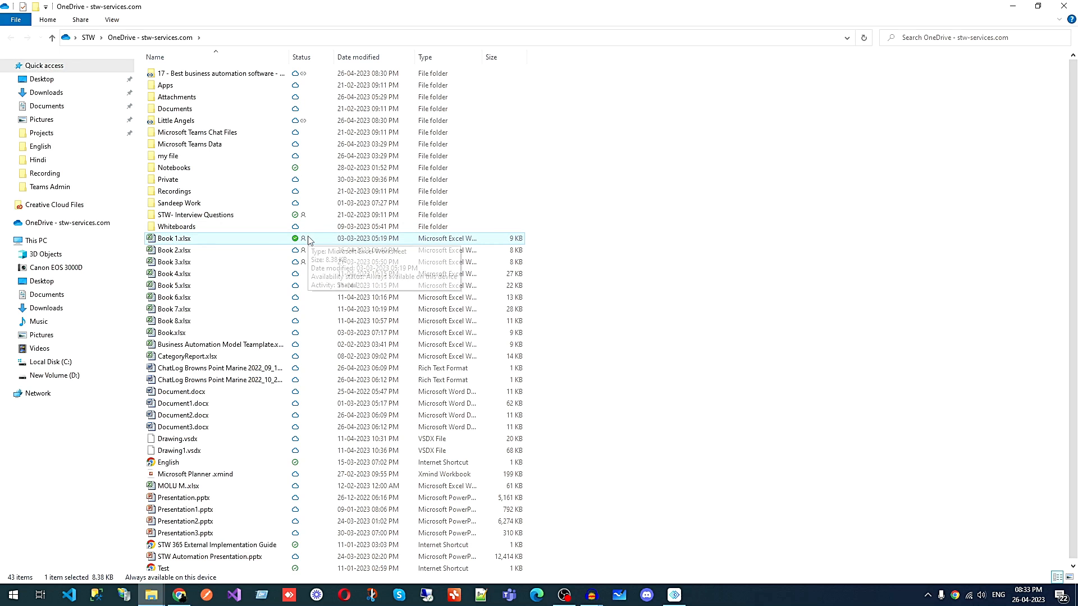
pyautogui.rightClick(277, 242)
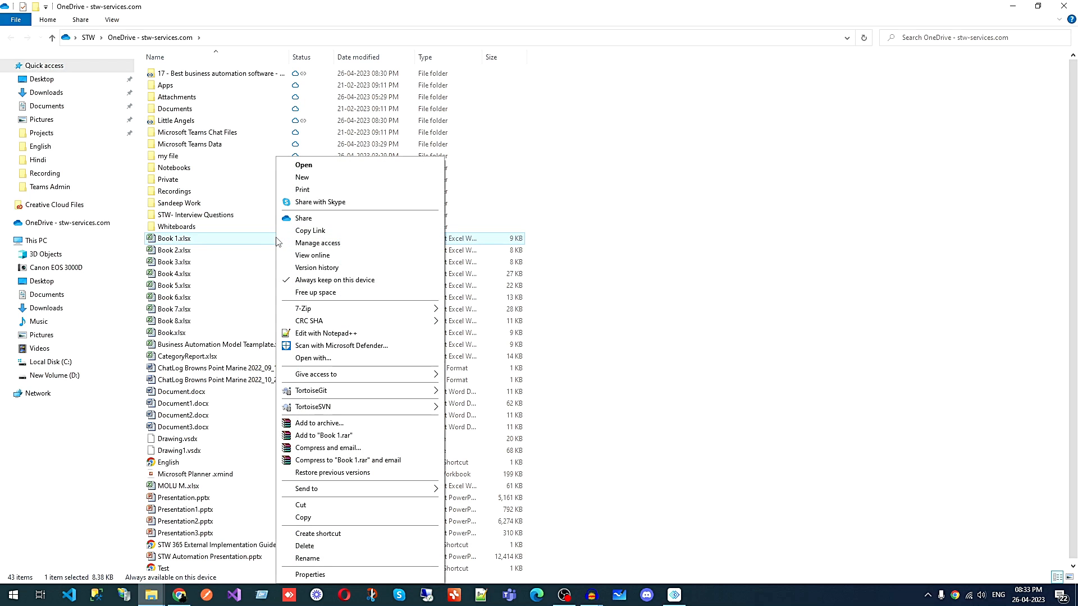
pyautogui.click(321, 292)
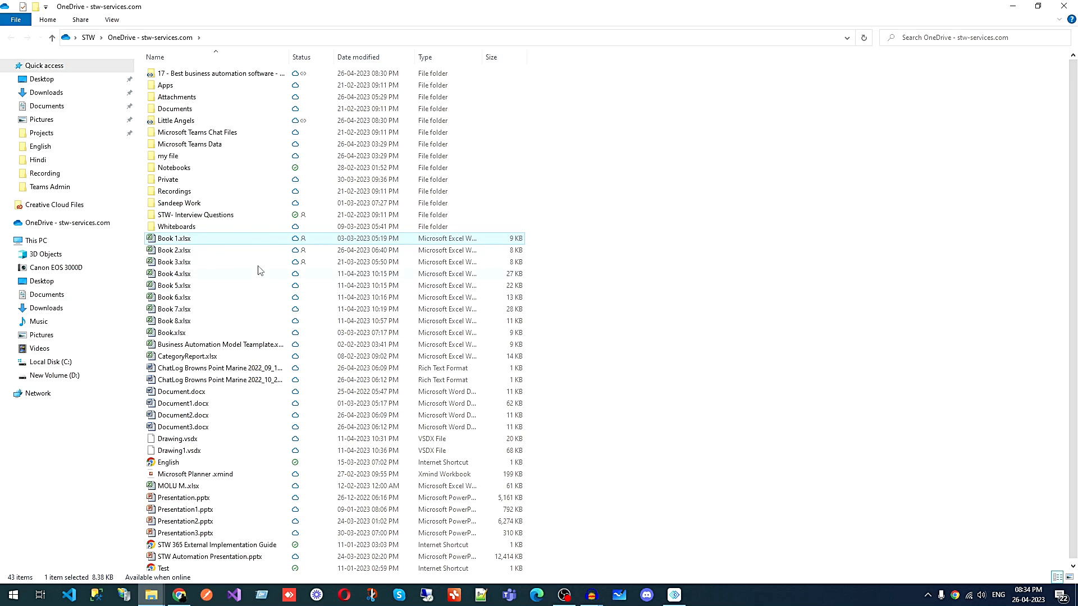
# Create and copy a sharing link for Book 1.xlsx that lets anyone with the link edit
pyautogui.rightClick(270, 239)
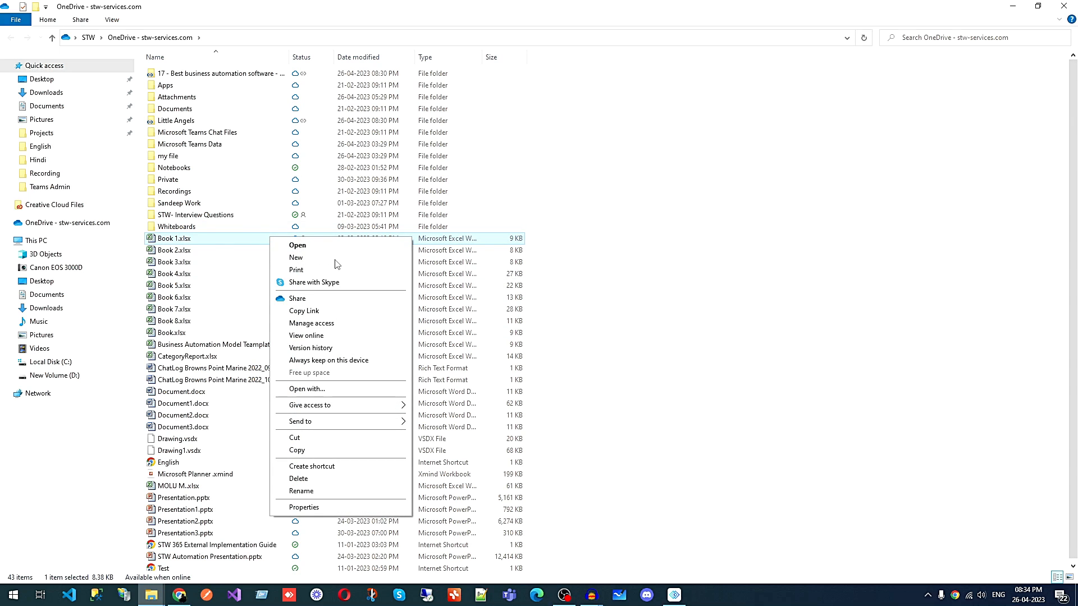
pyautogui.click(309, 298)
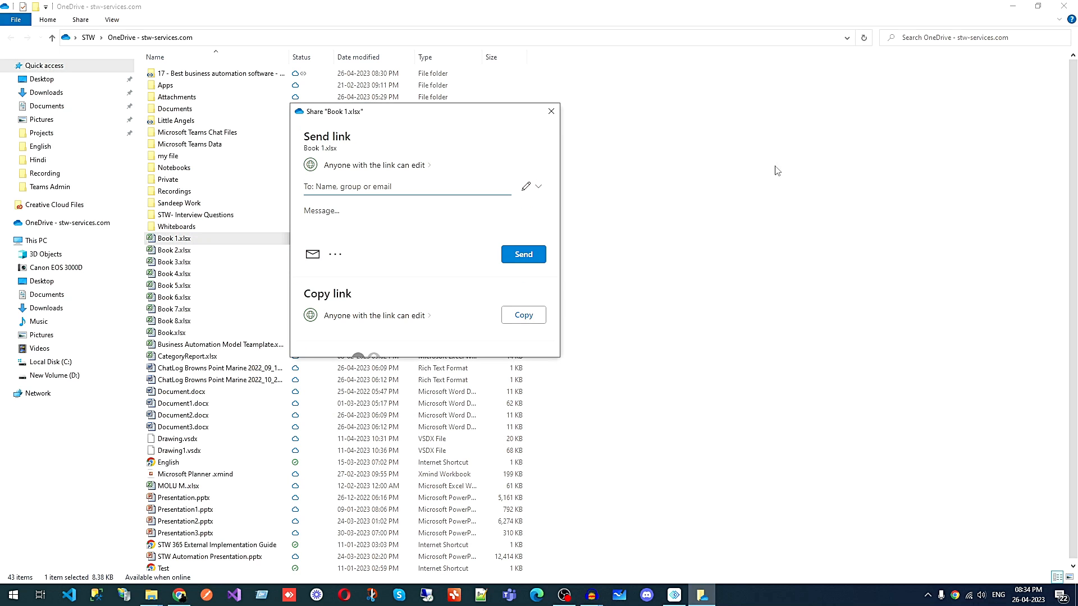
pyautogui.click(402, 168)
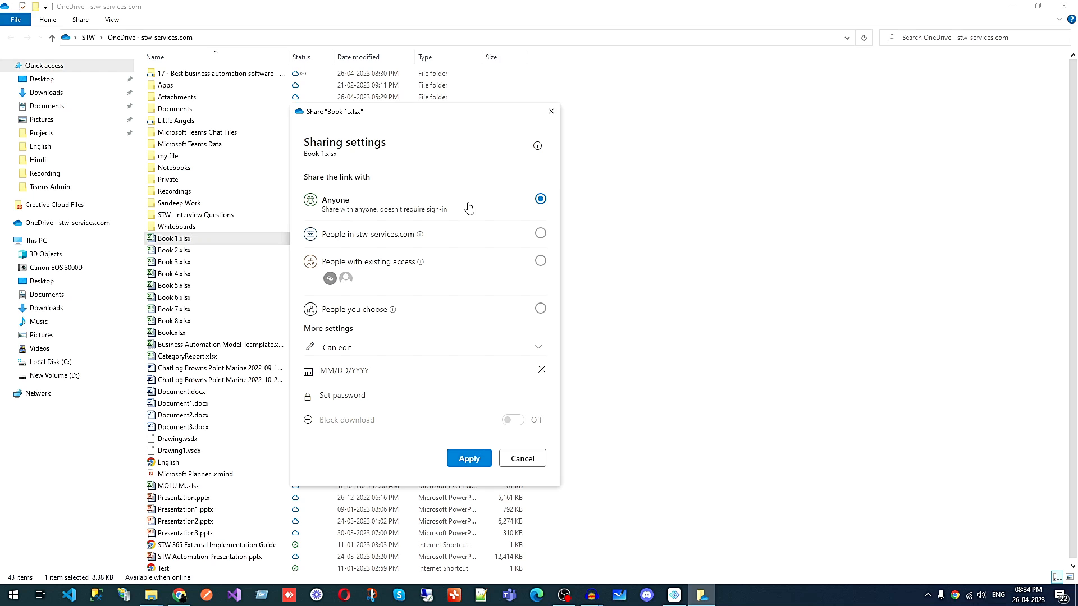
pyautogui.click(364, 349)
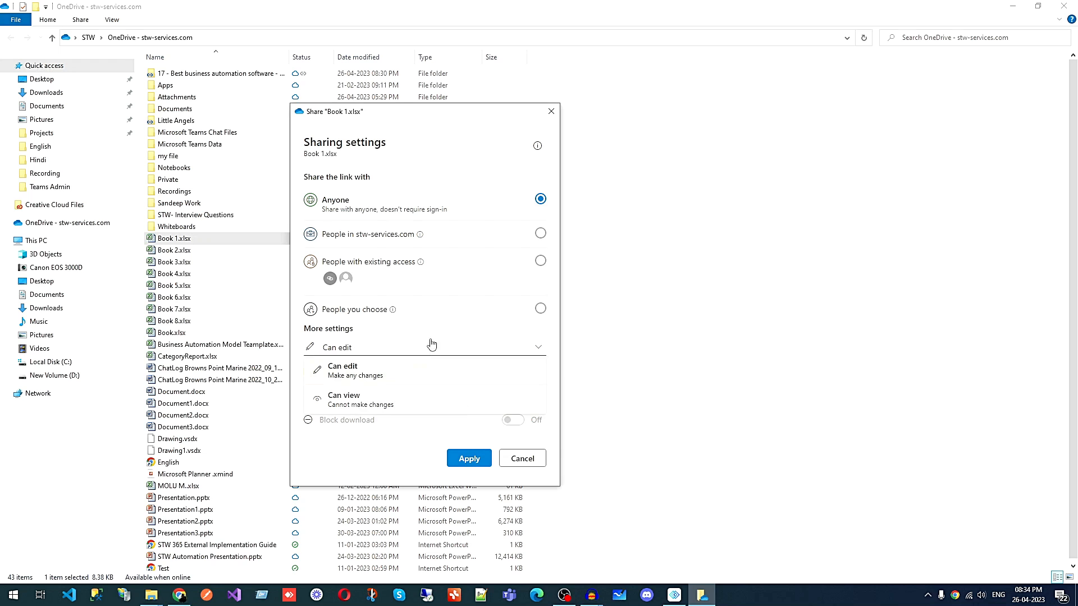
pyautogui.click(456, 319)
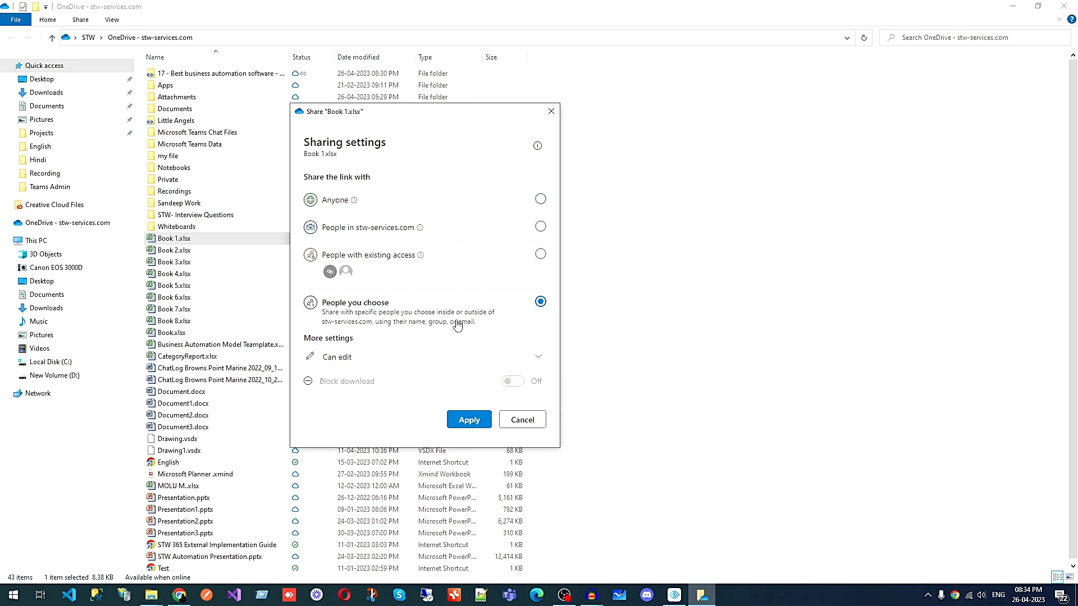
pyautogui.click(429, 209)
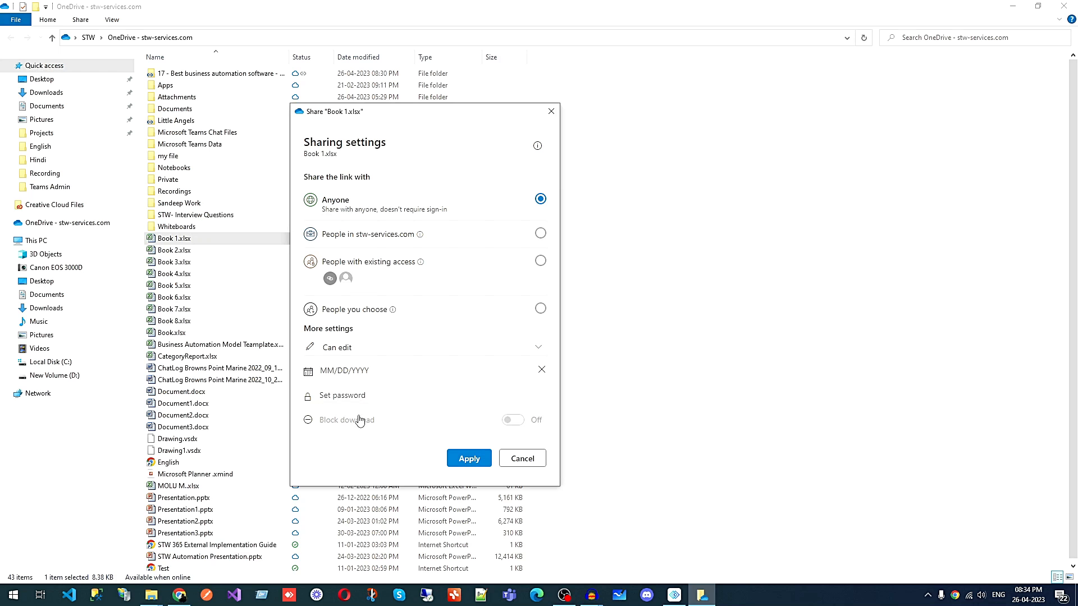
pyautogui.click(478, 459)
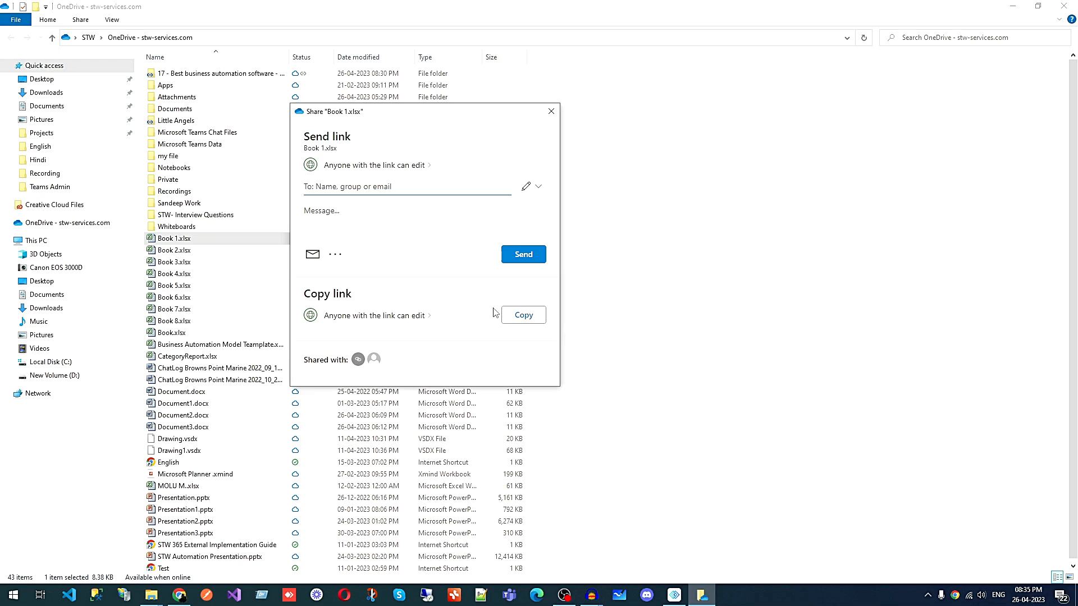
pyautogui.click(529, 317)
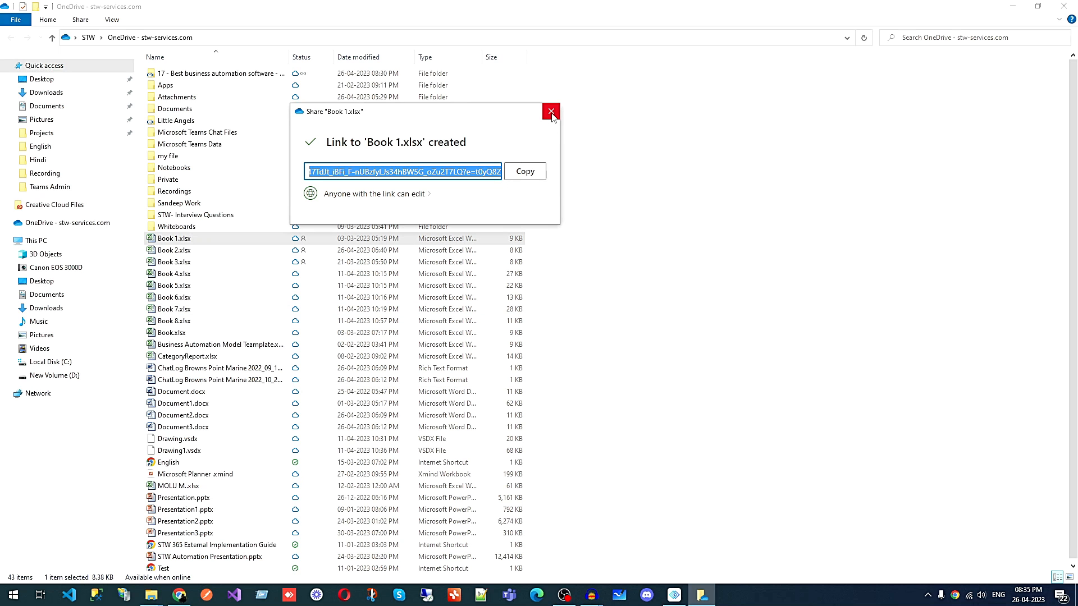
# Compare the sharing link's audience options for people in stw-services.com and people with existing access
pyautogui.click(414, 201)
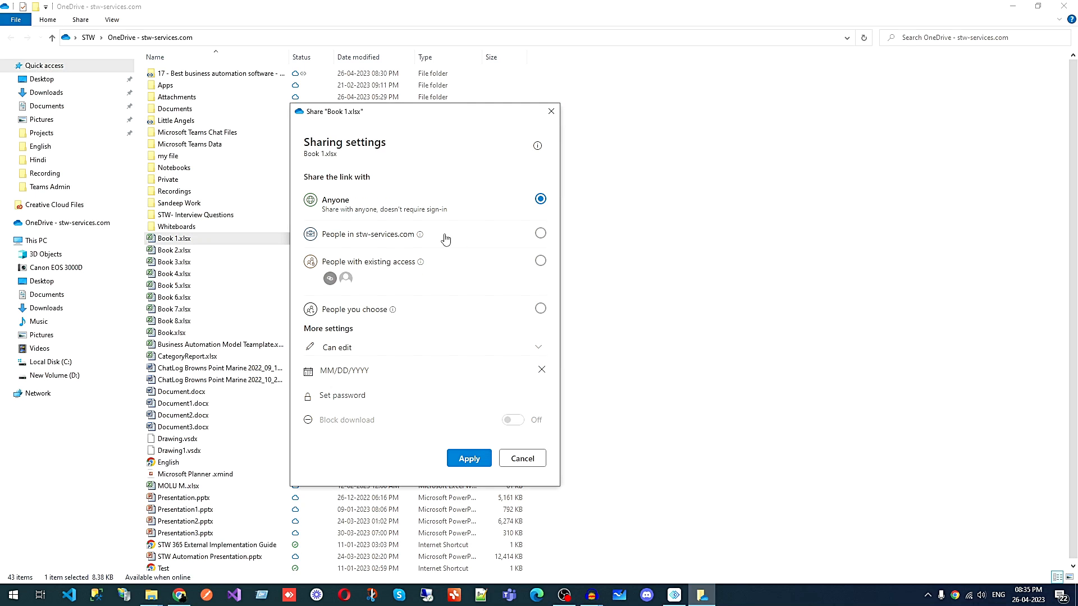
pyautogui.click(365, 246)
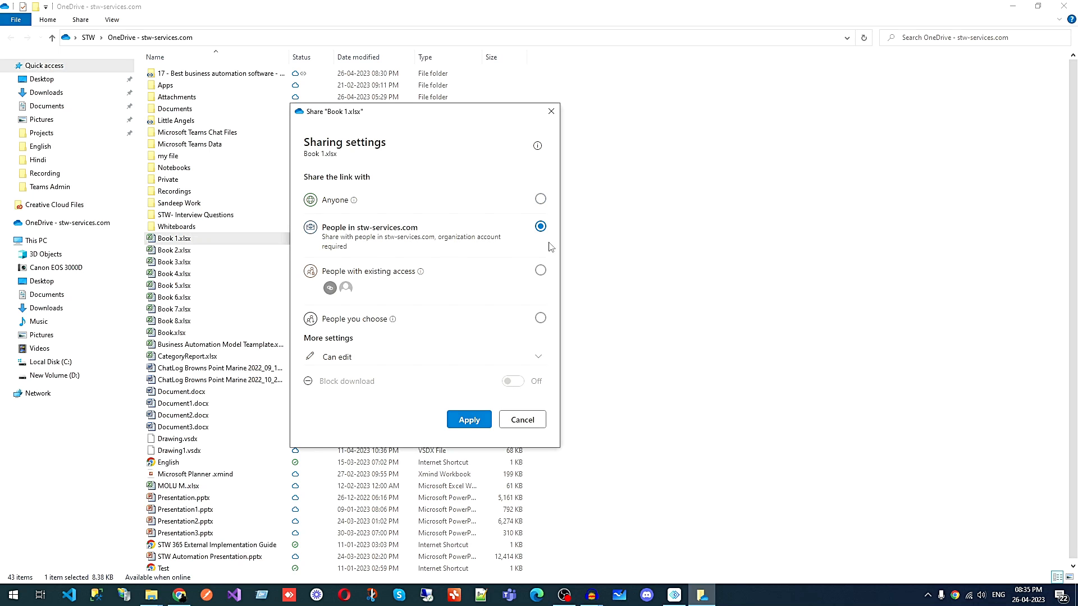
pyautogui.click(469, 282)
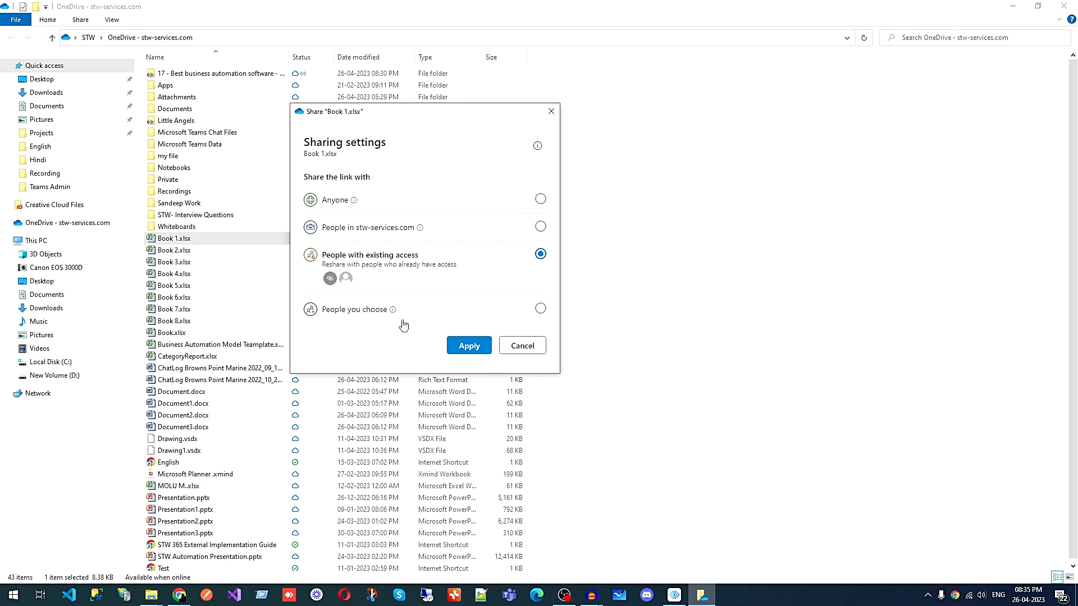
# Restrict the link to people you choose, add the STW HR Members group, and check the permission choices
pyautogui.click(362, 311)
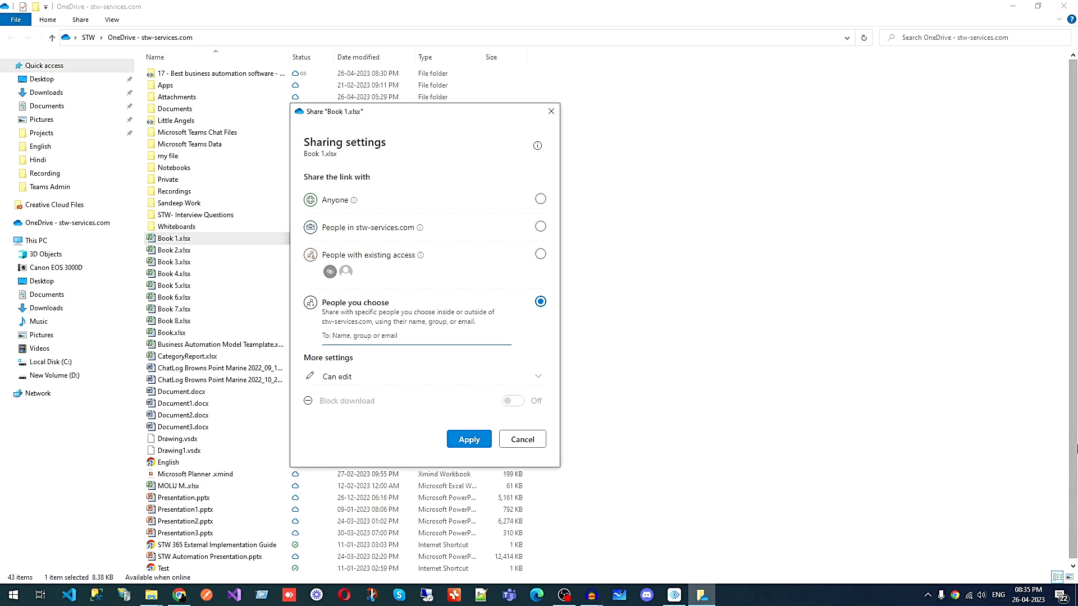
pyautogui.write('STw')
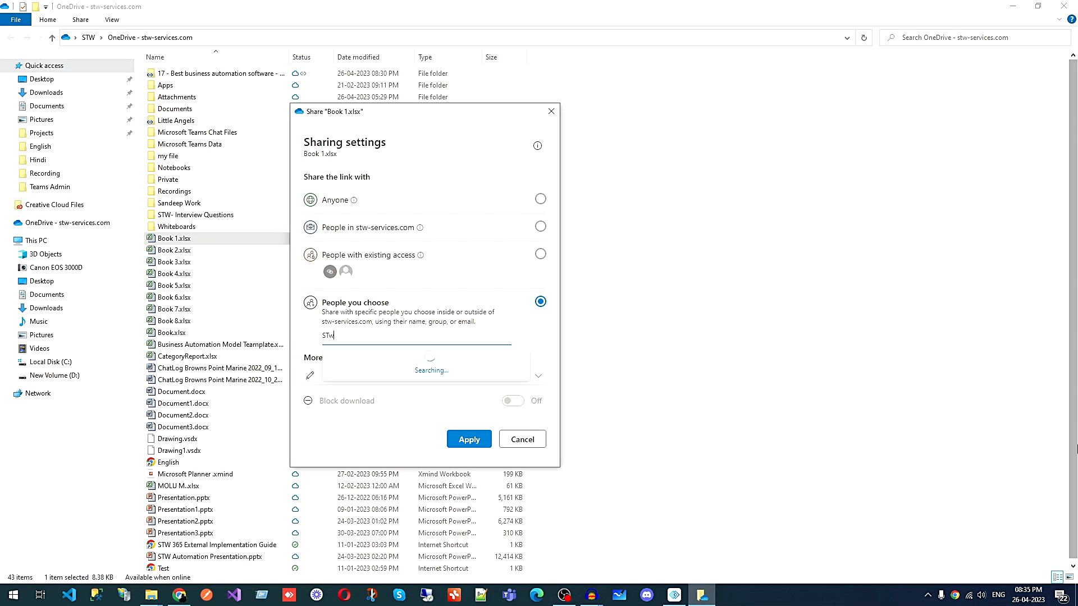
pyautogui.press('BackSpace')
pyautogui.write('WHR')
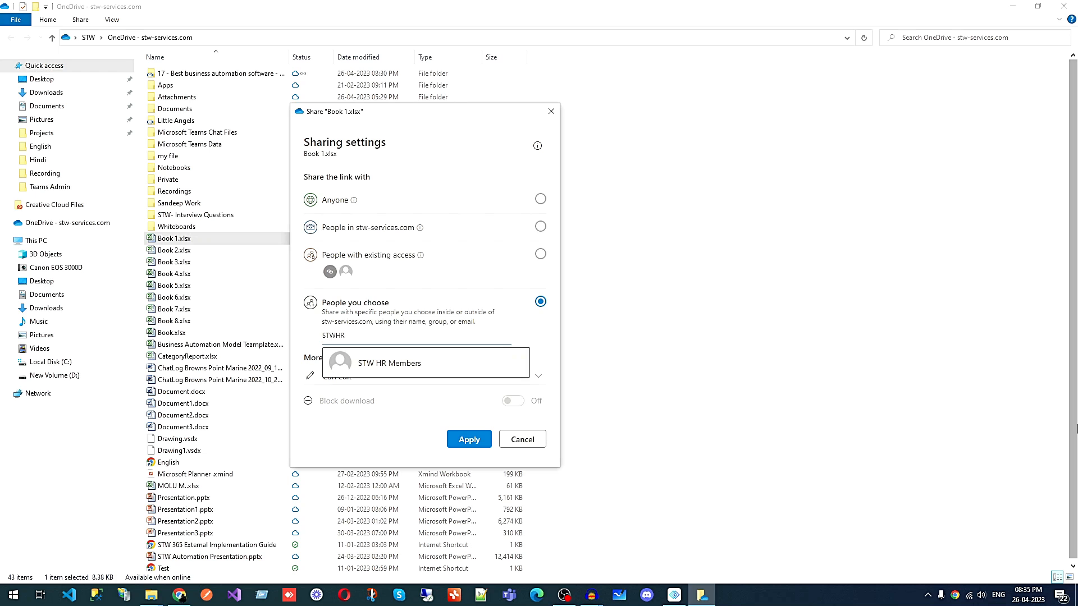
pyautogui.click(393, 366)
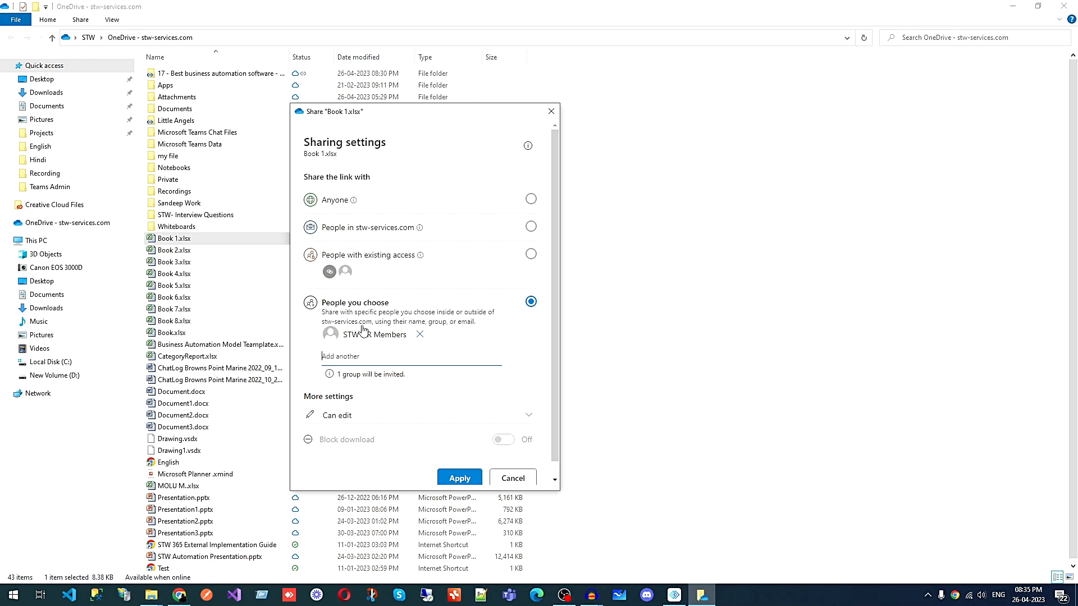
pyautogui.click(528, 415)
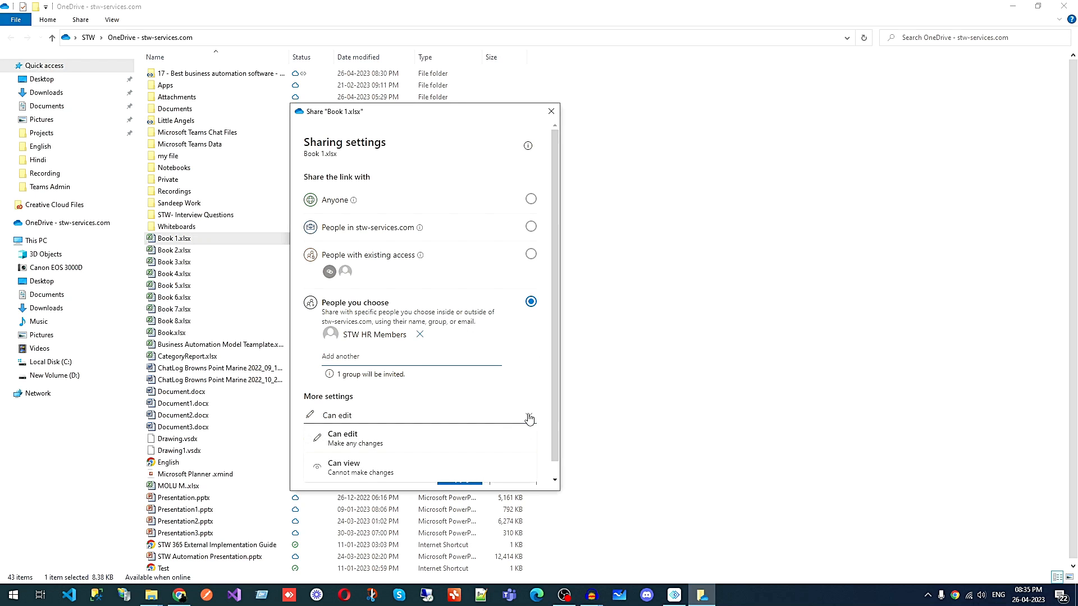
pyautogui.click(520, 383)
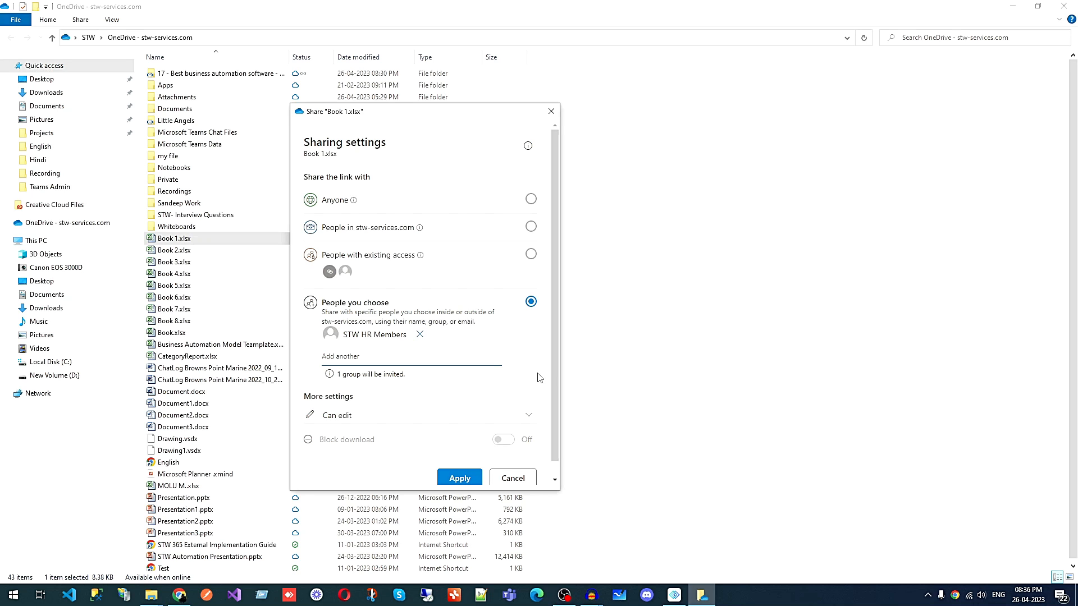
# Add an individual colleague as another link recipient, check the permission choices, and close the sharing settings without applying
pyautogui.click(361, 355)
pyautogui.write('ar')
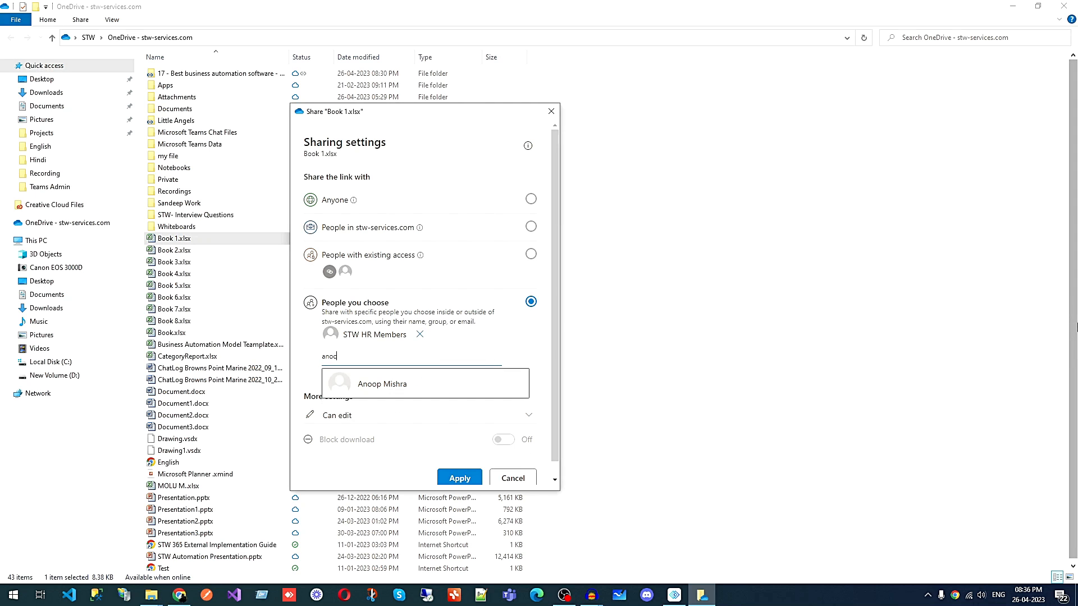
pyautogui.click(473, 384)
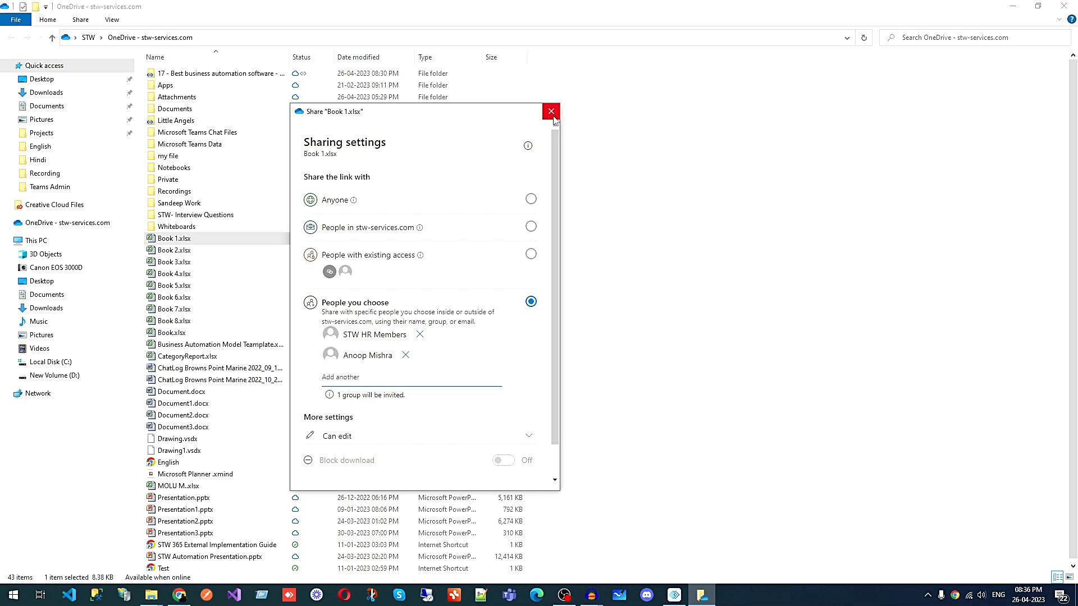
pyautogui.click(370, 439)
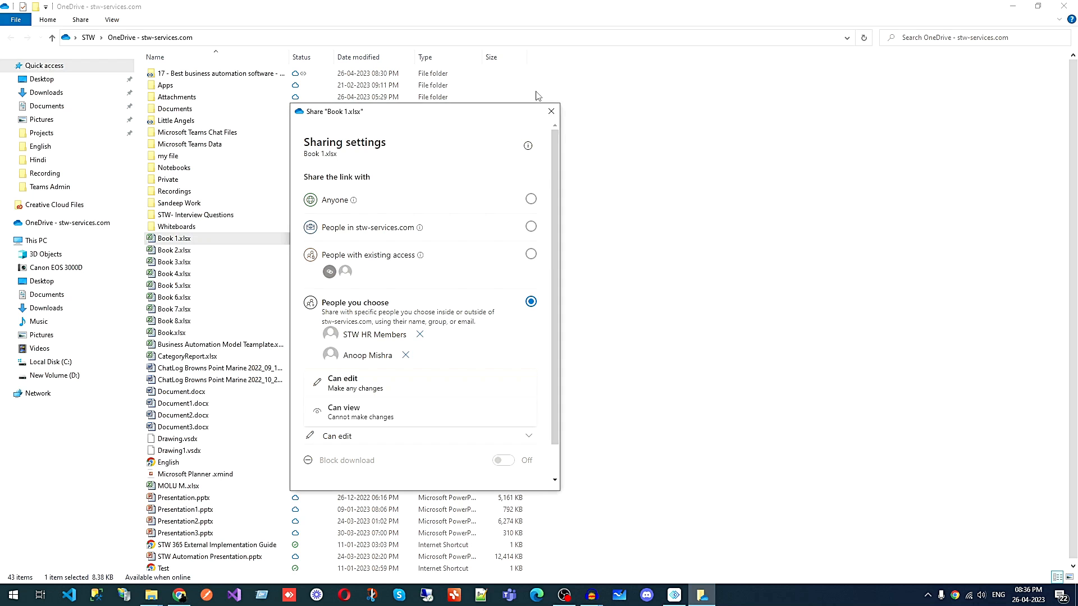
pyautogui.click(552, 112)
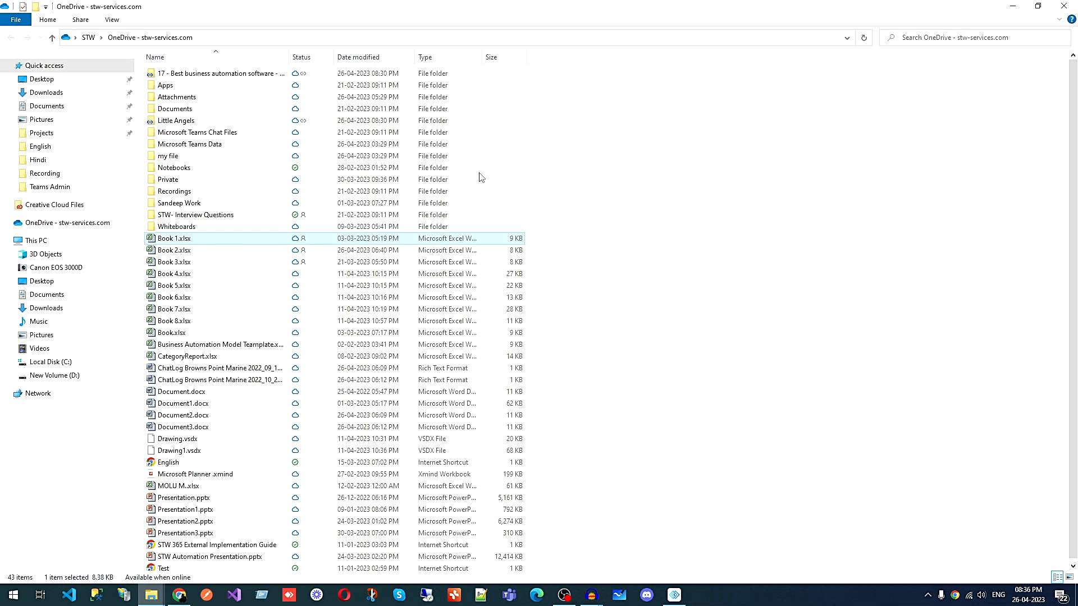
# Inspect the sharing settings of the existing anyone-can-edit link in the access management of Book 1.xlsx
pyautogui.rightClick(224, 238)
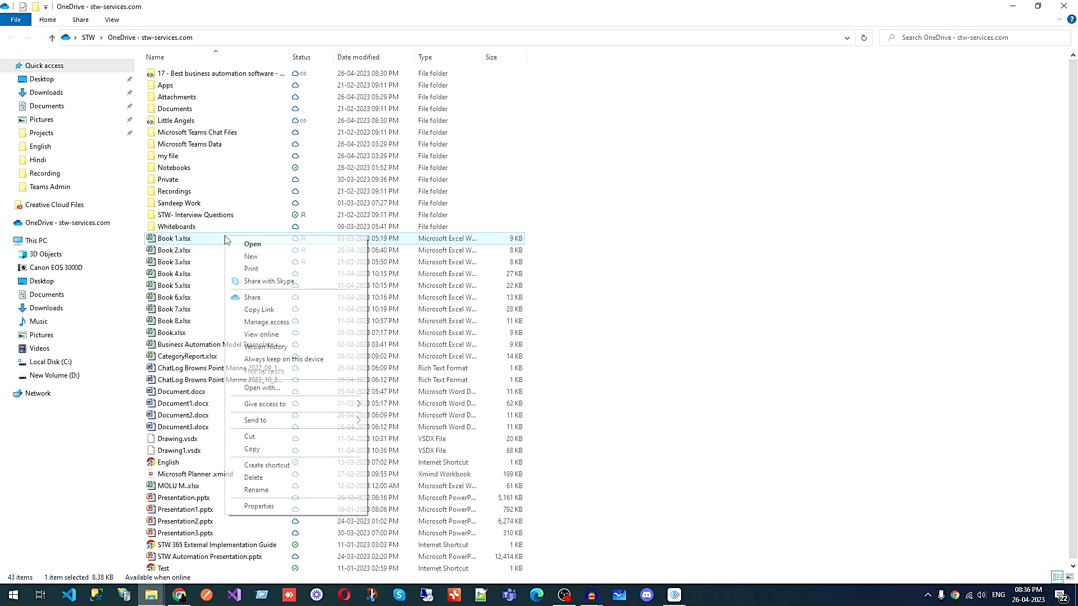
pyautogui.click(296, 322)
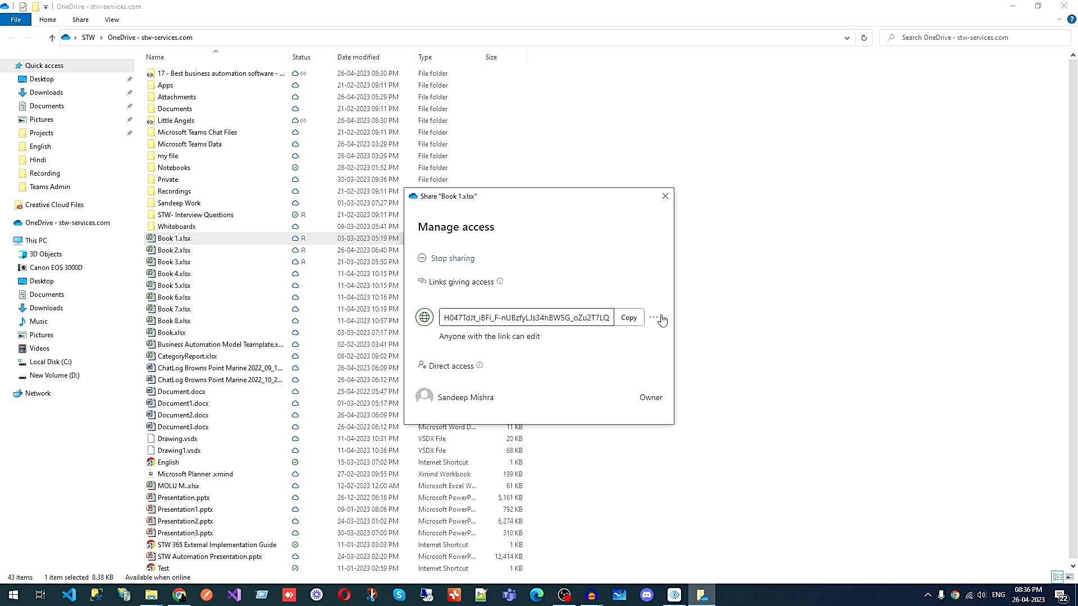
pyautogui.click(528, 342)
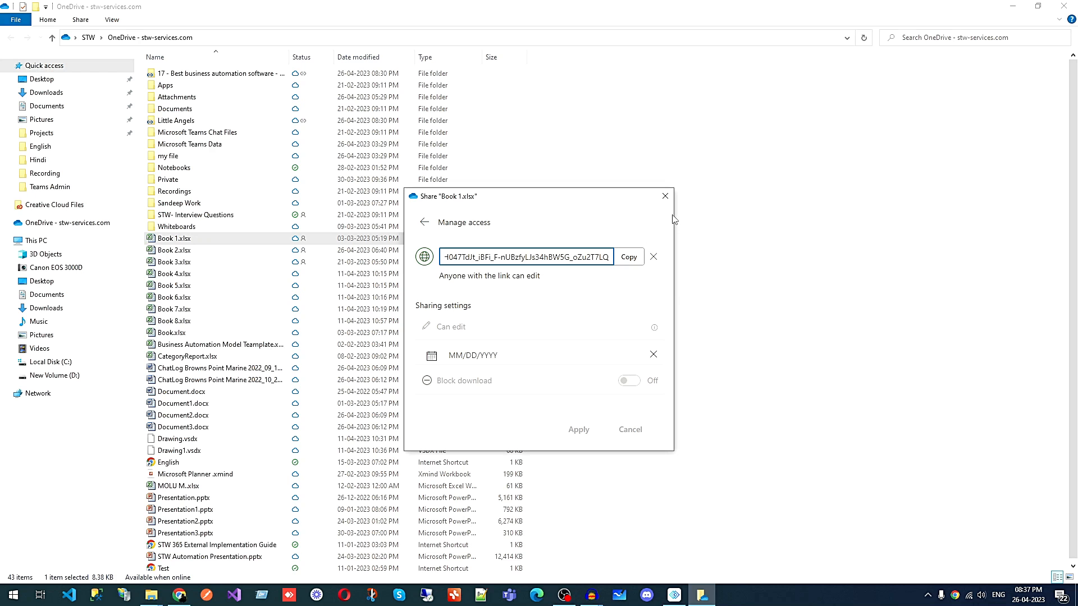
# Close the access management of Book 1.xlsx and review the OneDrive commands available for the file
pyautogui.click(425, 222)
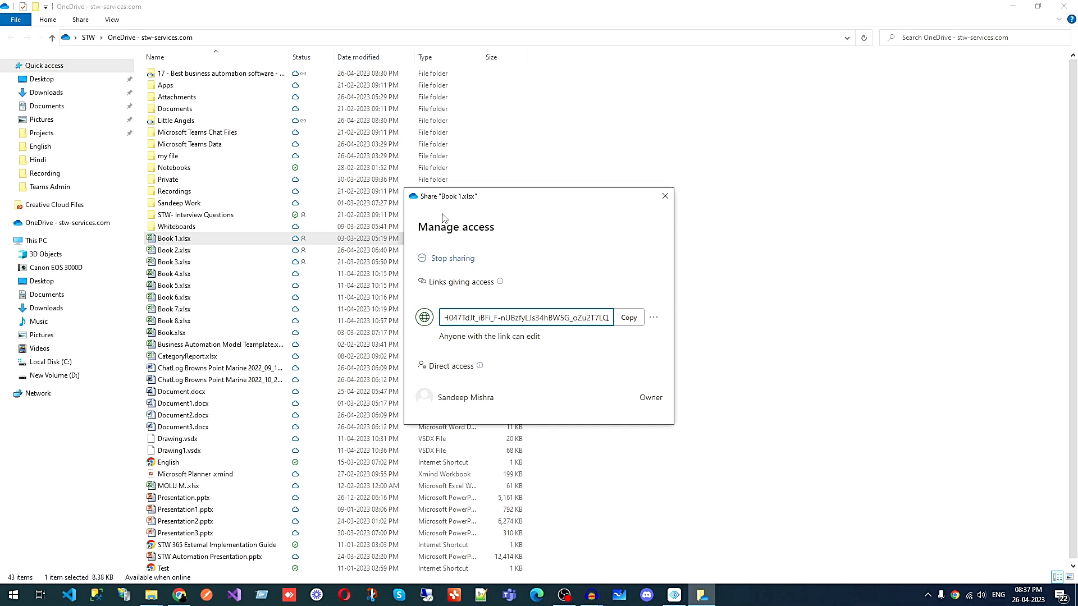
pyautogui.click(664, 196)
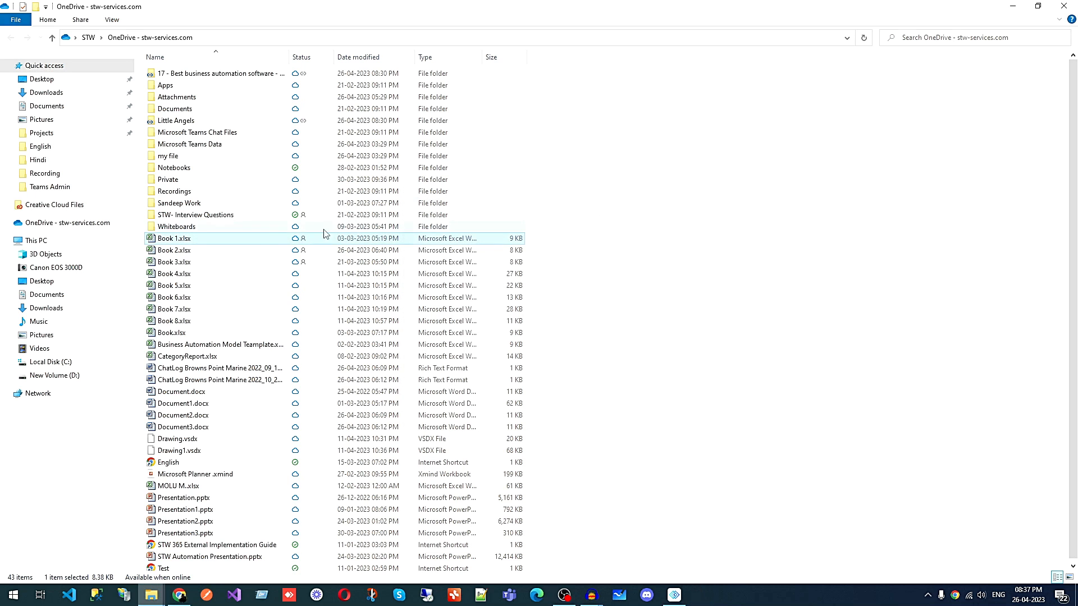
pyautogui.rightClick(262, 239)
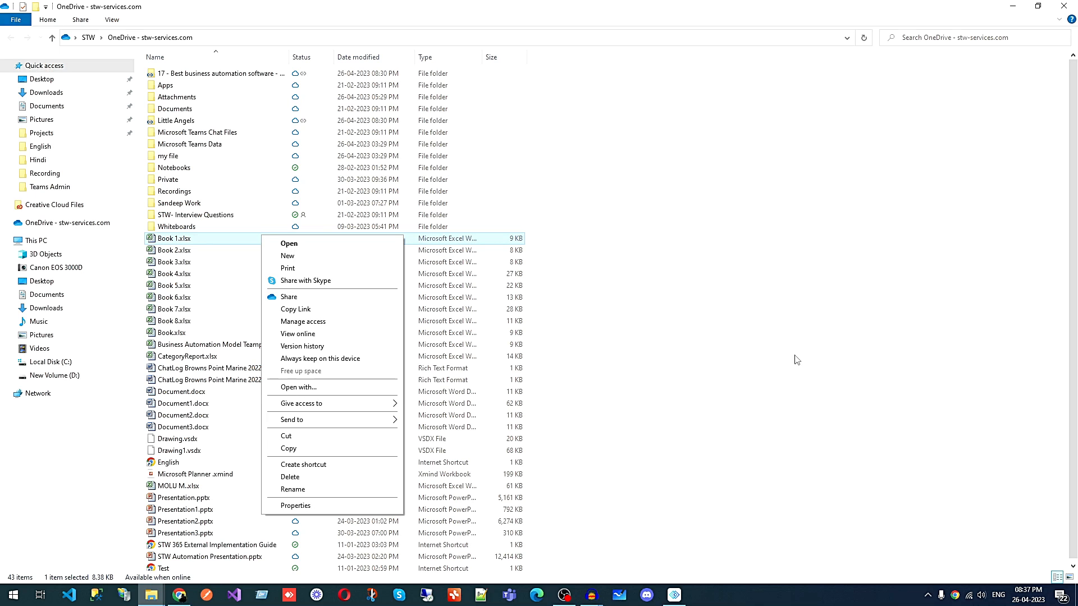
# Switch to OneDrive on the web from the desktop sync client and look over the contents of My files
pyautogui.click(927, 595)
pyautogui.click(943, 553)
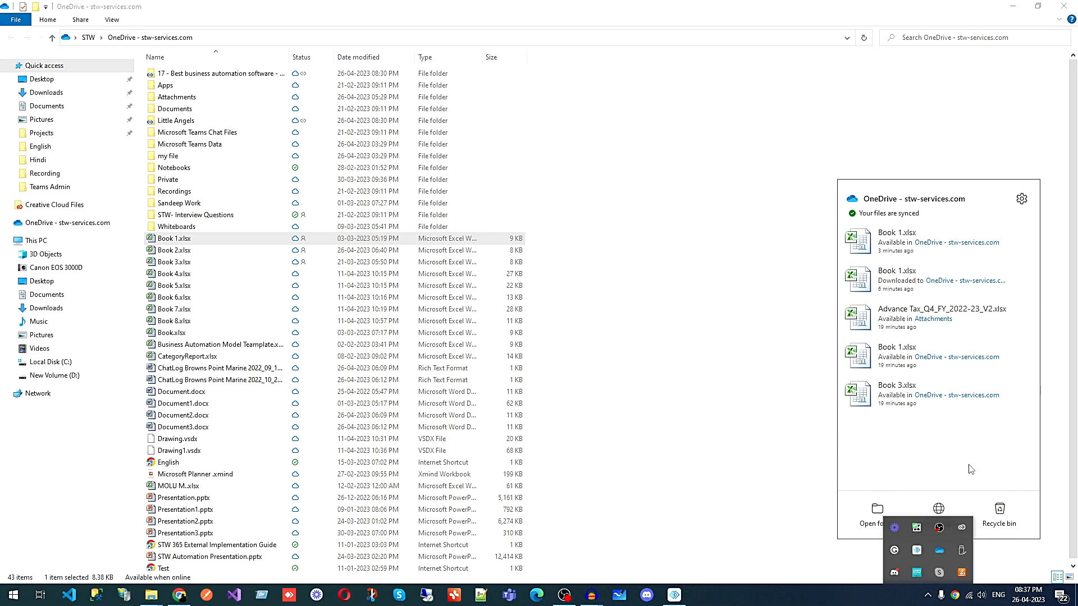
pyautogui.click(939, 513)
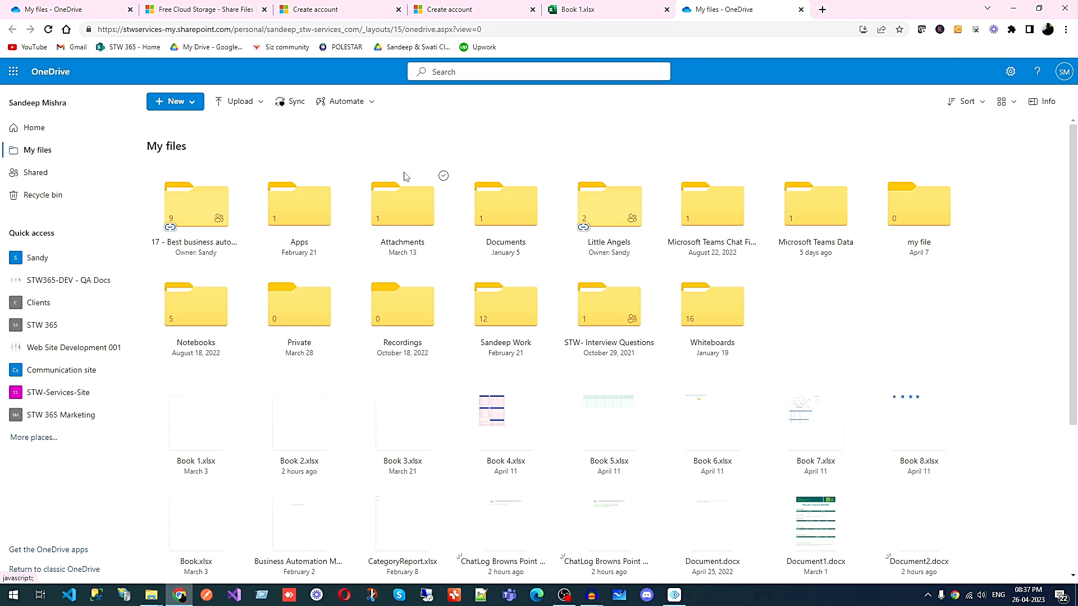
pyautogui.scroll(-4, 934, 304)
pyautogui.scroll(4, 934, 303)
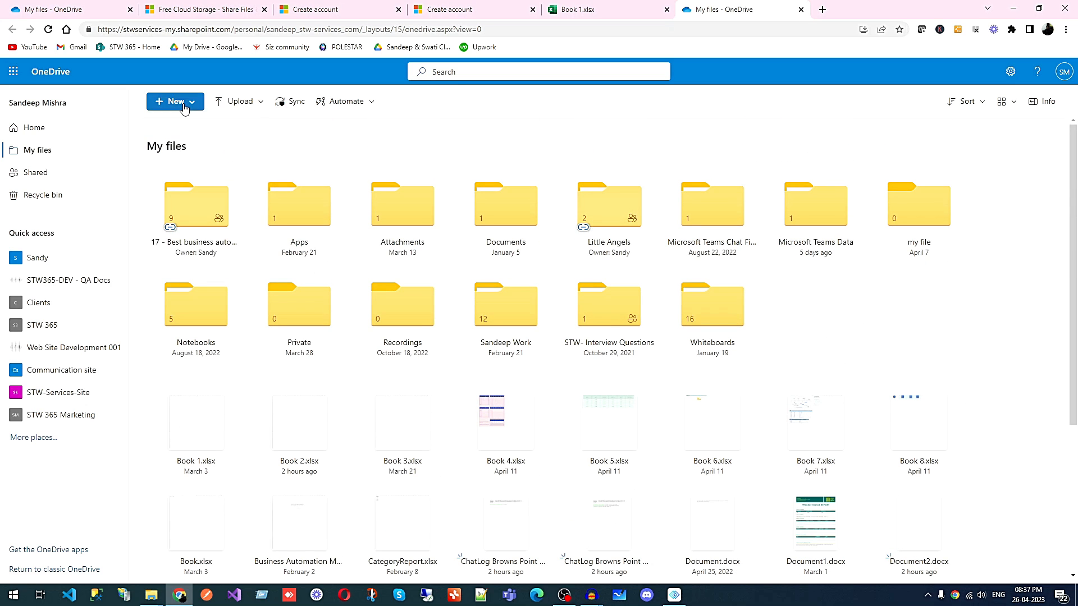
# Review the item types that can be created in My files and the choices for uploading files or a folder
pyautogui.click(184, 106)
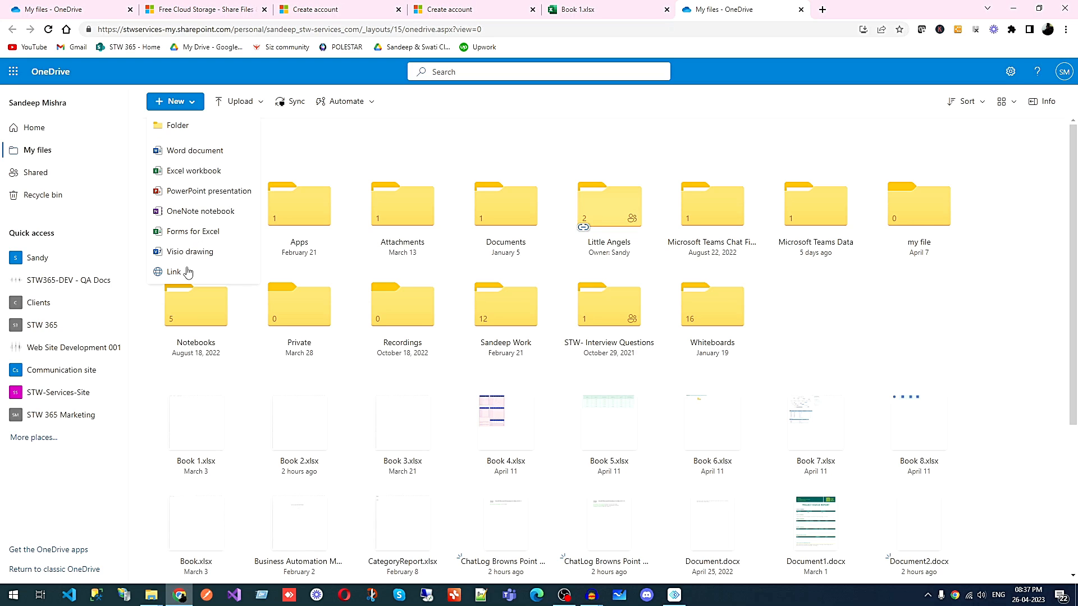
pyautogui.click(316, 137)
pyautogui.click(256, 106)
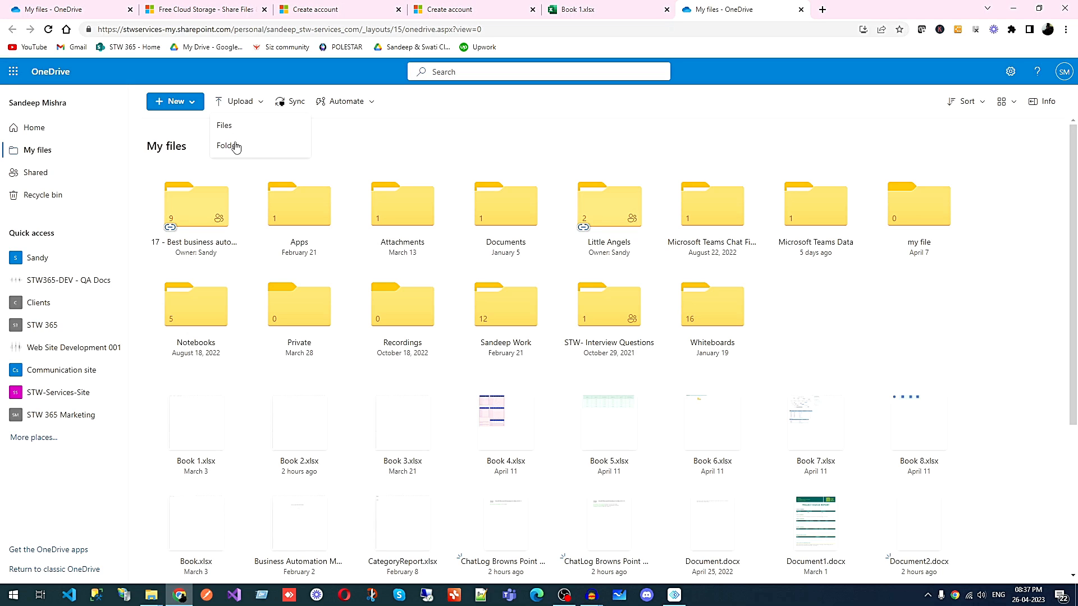
pyautogui.click(367, 144)
# Start syncing My files to this computer
pyautogui.click(290, 103)
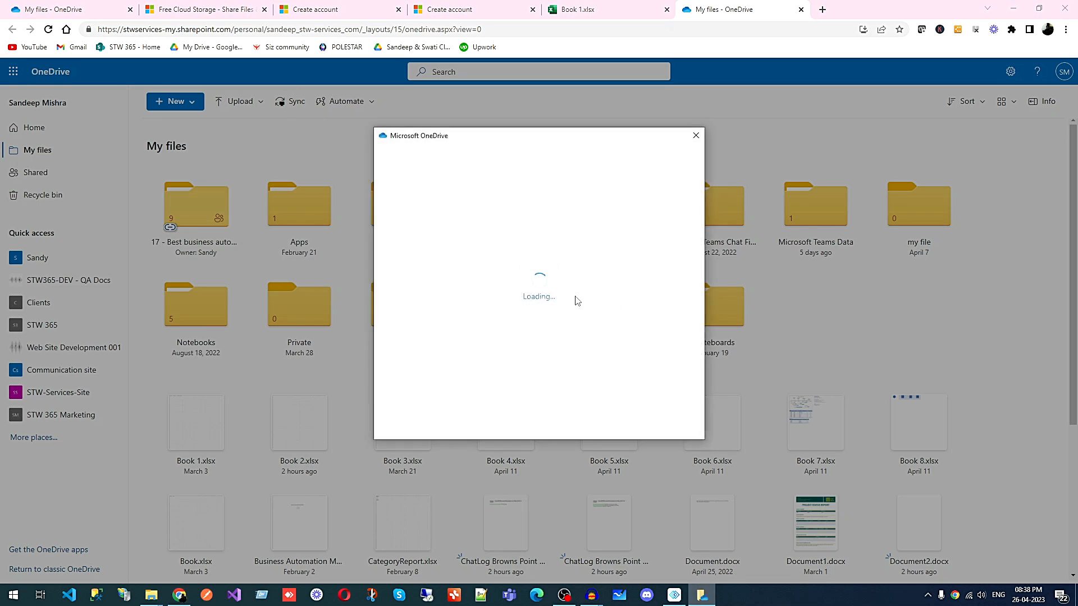
pyautogui.click(617, 266)
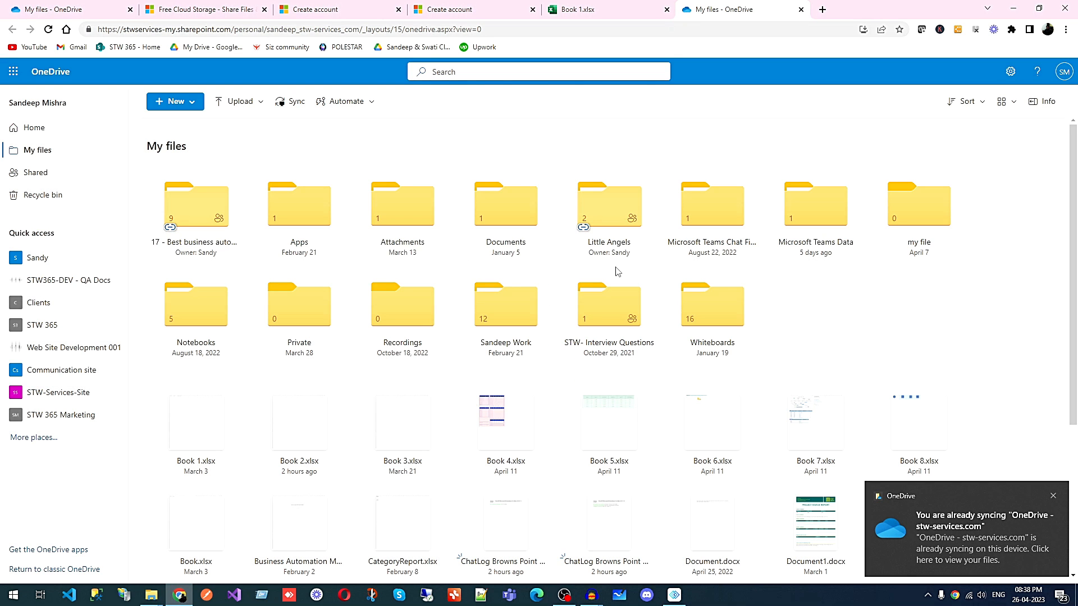
# Review the Power Automate options of My files and open the list of existing flows
pyautogui.click(343, 107)
pyautogui.moveTo(350, 131)
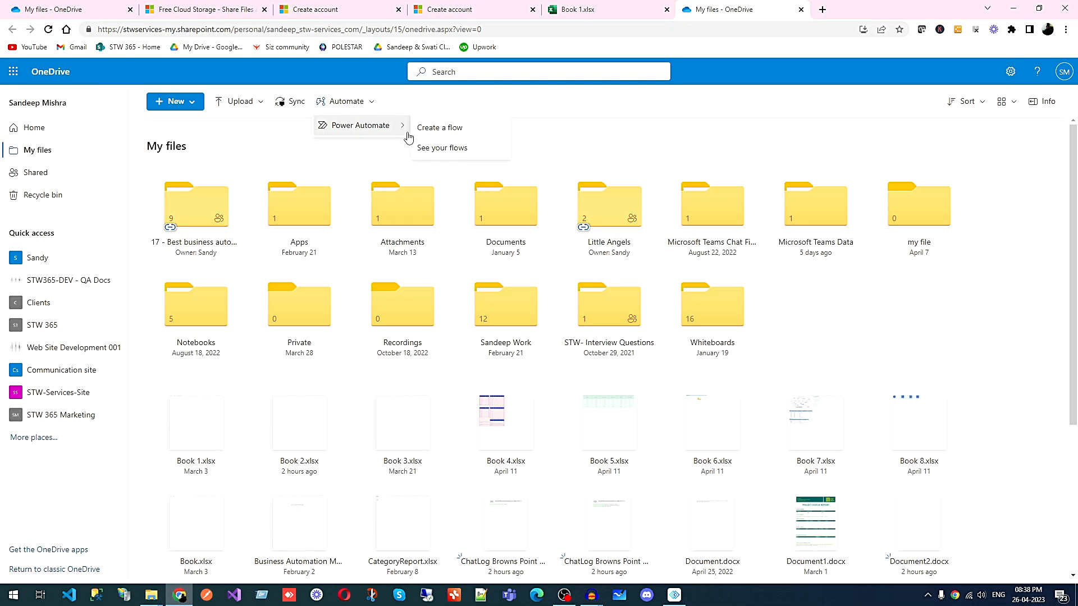
pyautogui.click(441, 152)
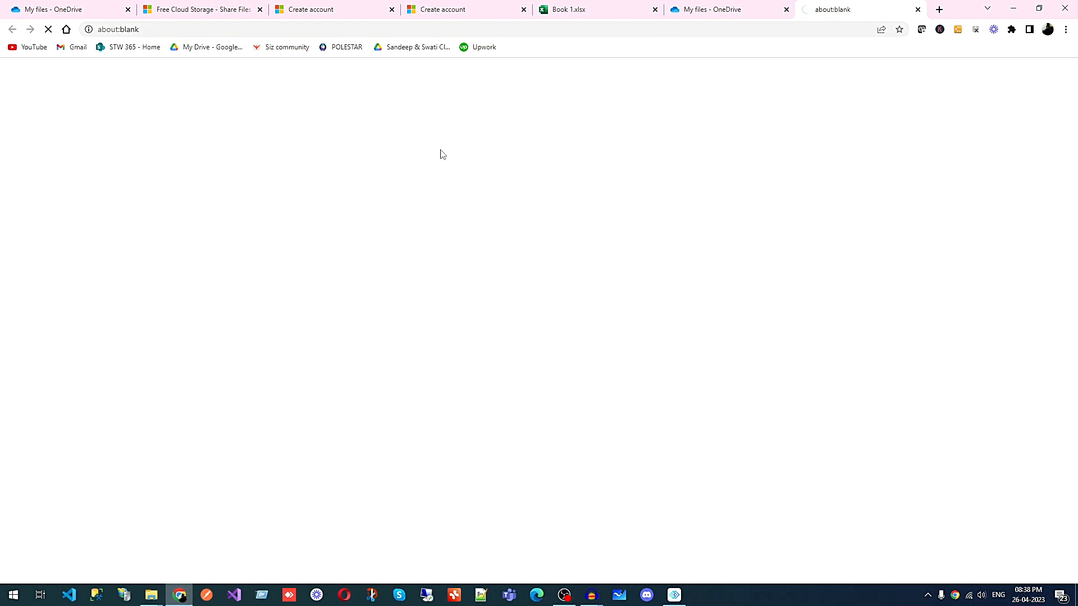
# Return to My files, view the flow templates offered for creating a flow, and open your flows from there
pyautogui.click(714, 11)
pyautogui.click(373, 106)
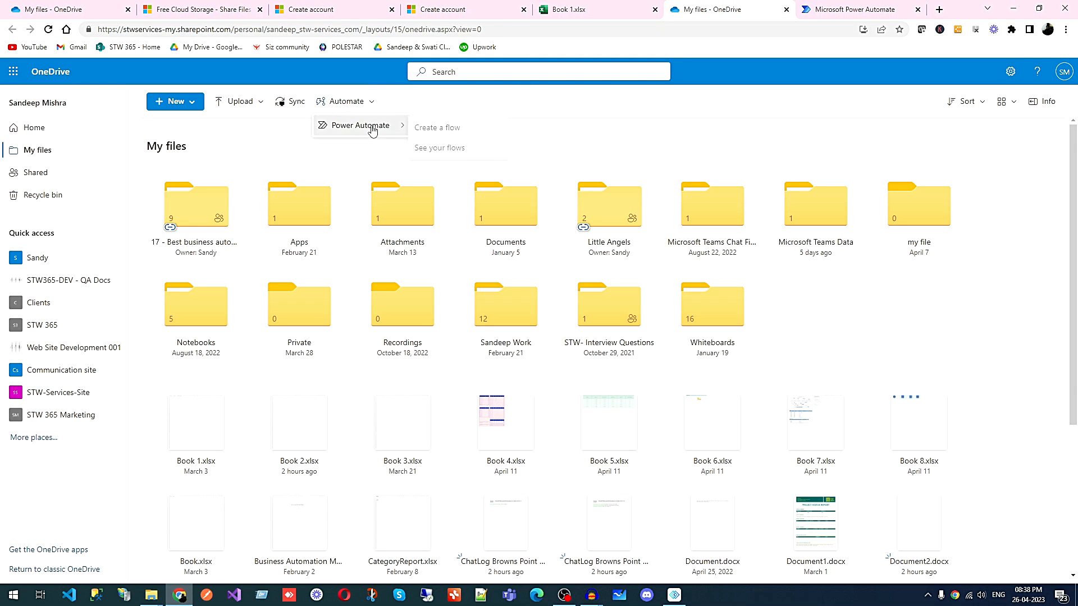
pyautogui.click(436, 132)
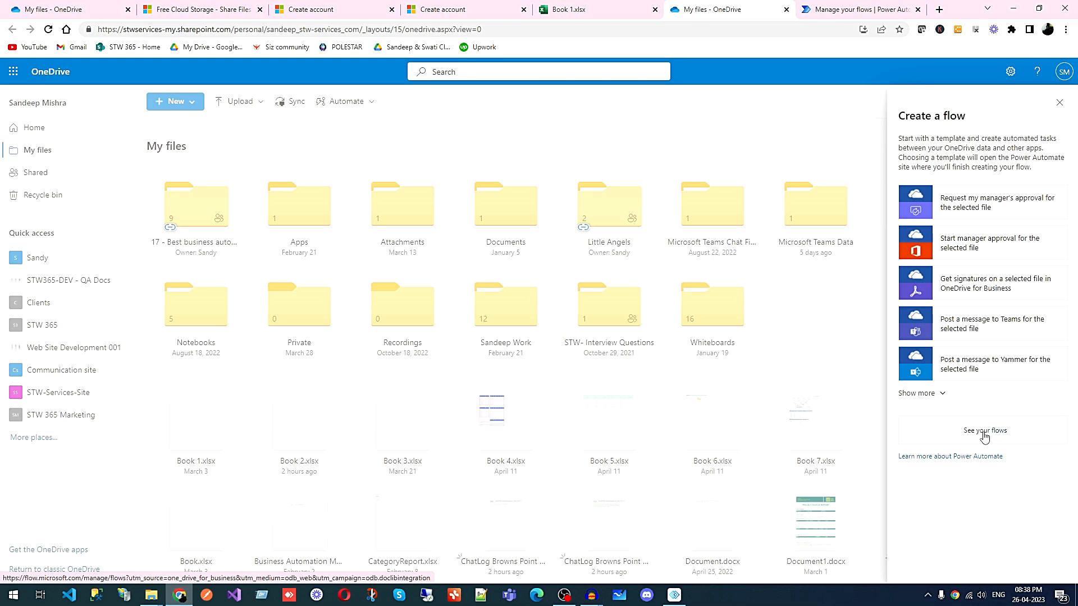
pyautogui.click(984, 431)
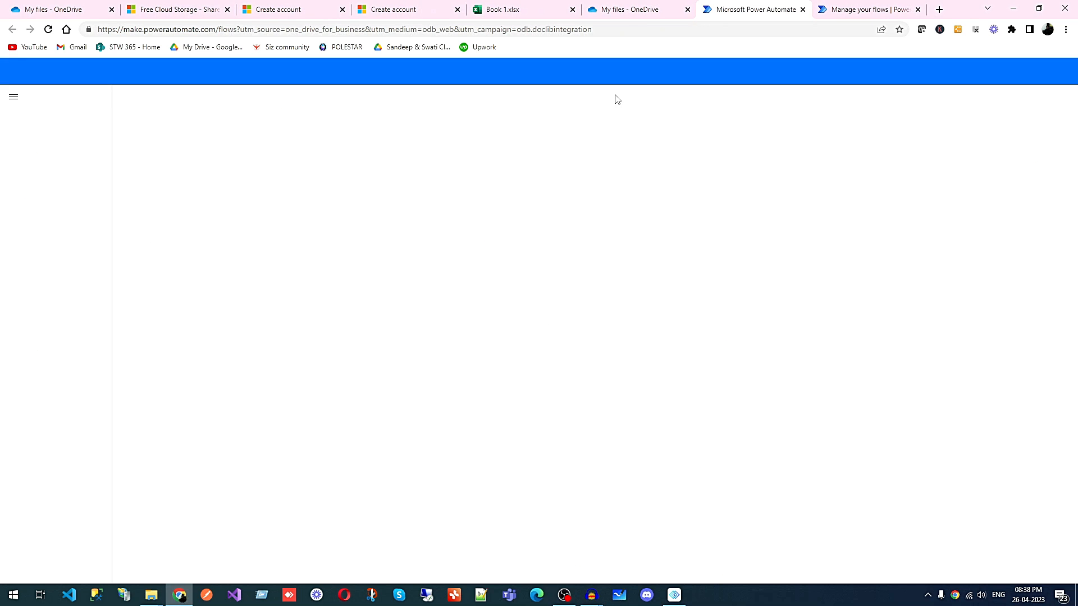
# Search the Power Automate templates for "oneDrive" and look through the matching templates
pyautogui.click(69, 224)
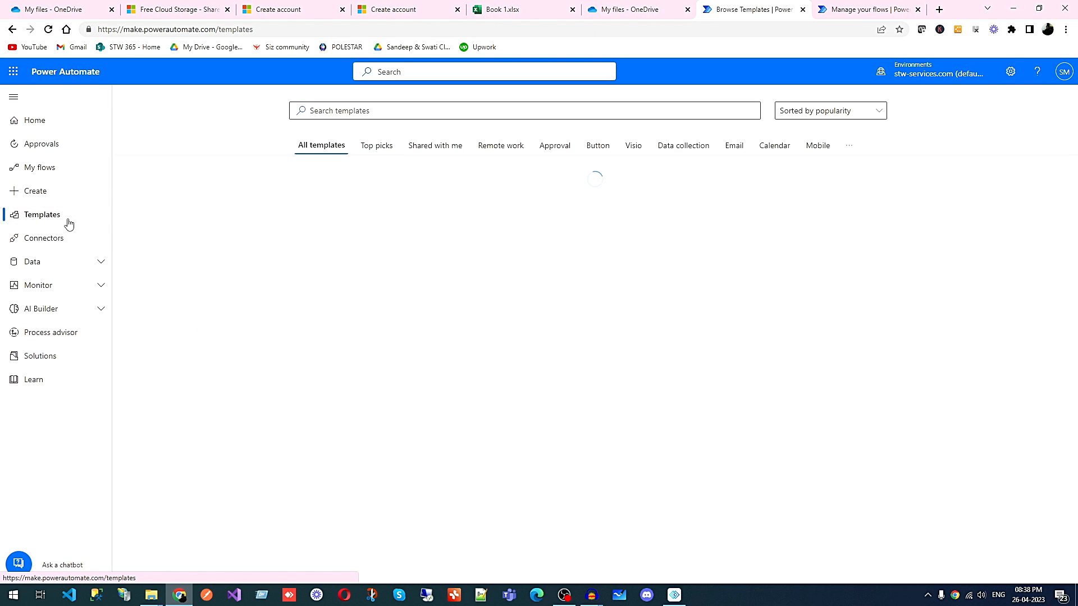
pyautogui.write('oneDrive')
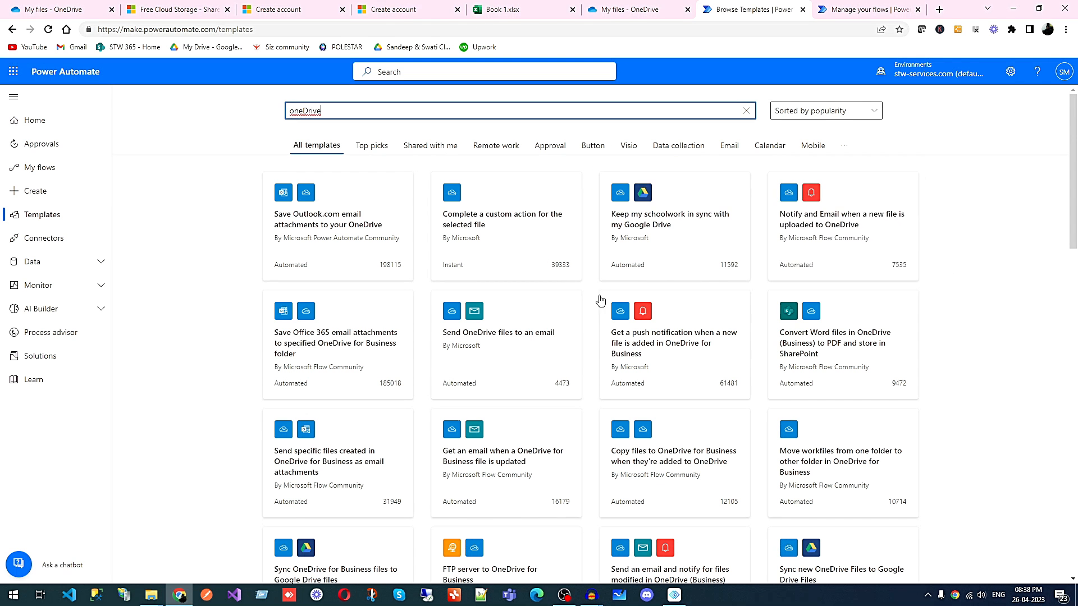
pyautogui.scroll(-7, 542, 301)
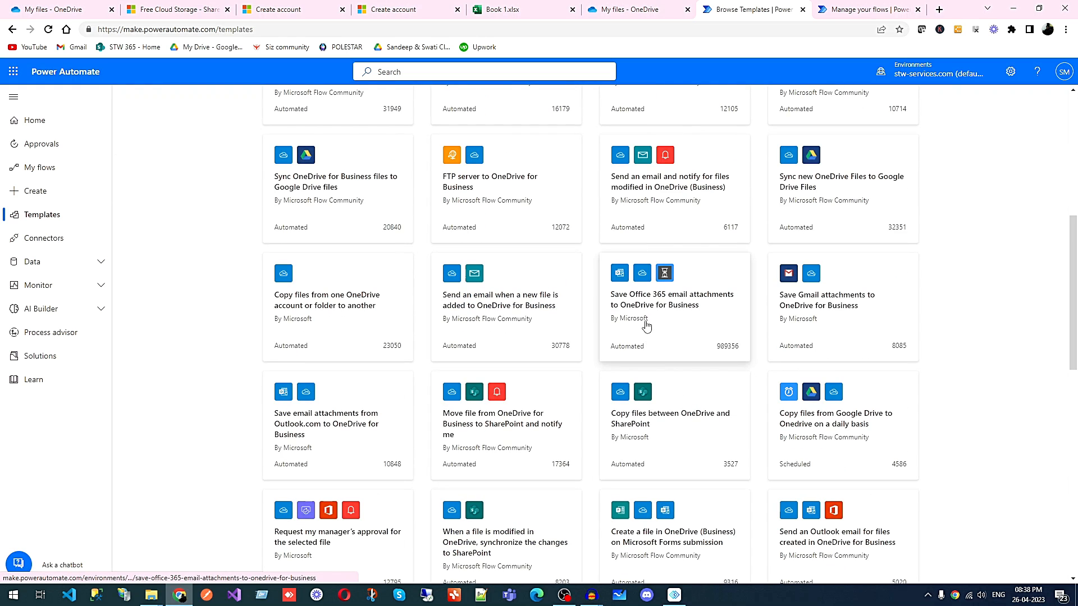
pyautogui.scroll(-10, 650, 317)
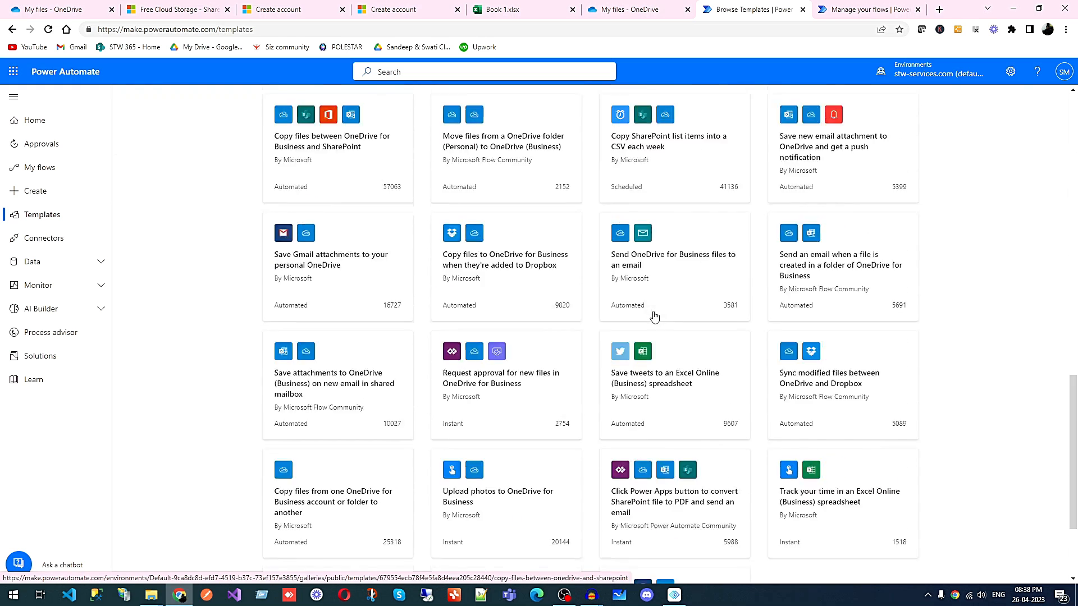
pyautogui.click(618, 558)
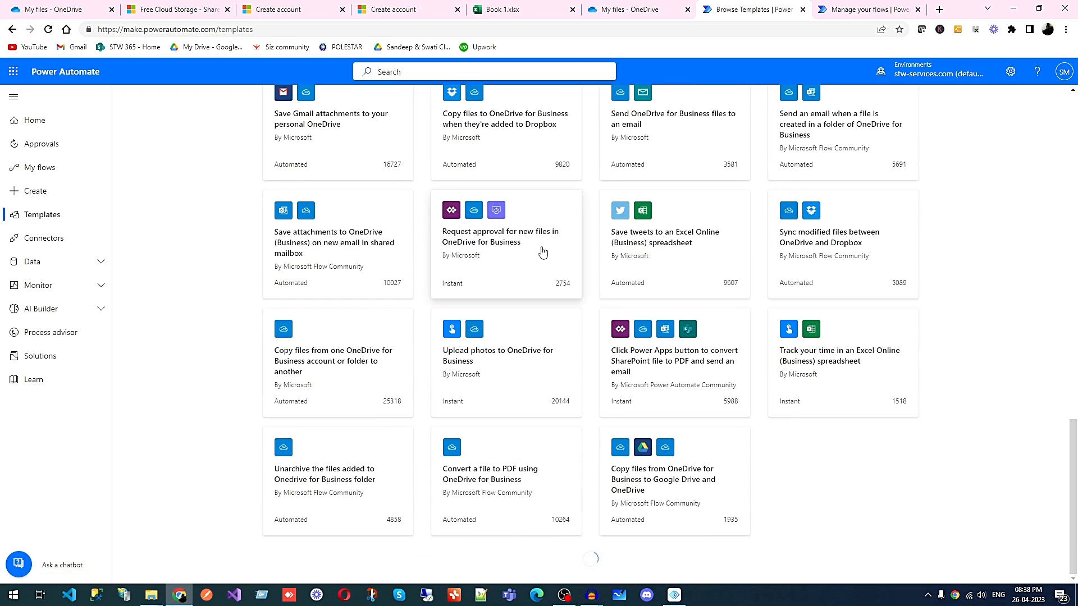
pyautogui.scroll(-10, 543, 251)
pyautogui.scroll(15, 542, 250)
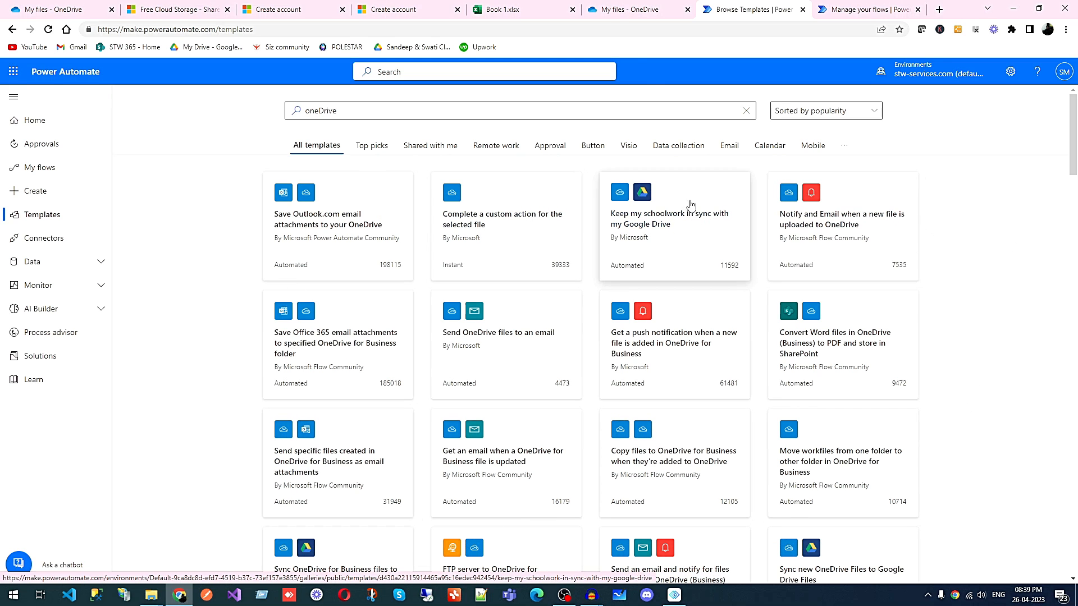
# Return to My files in OneDrive, dismiss the flow creation pane, and open Book 2.xlsx in Excel for the web
pyautogui.click(623, 10)
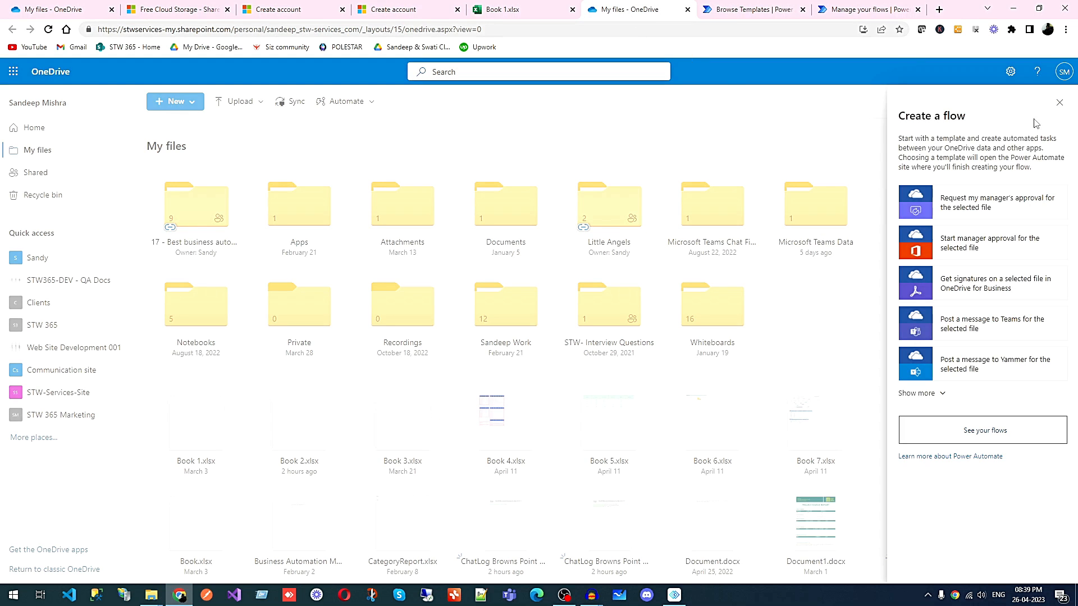
pyautogui.click(1059, 102)
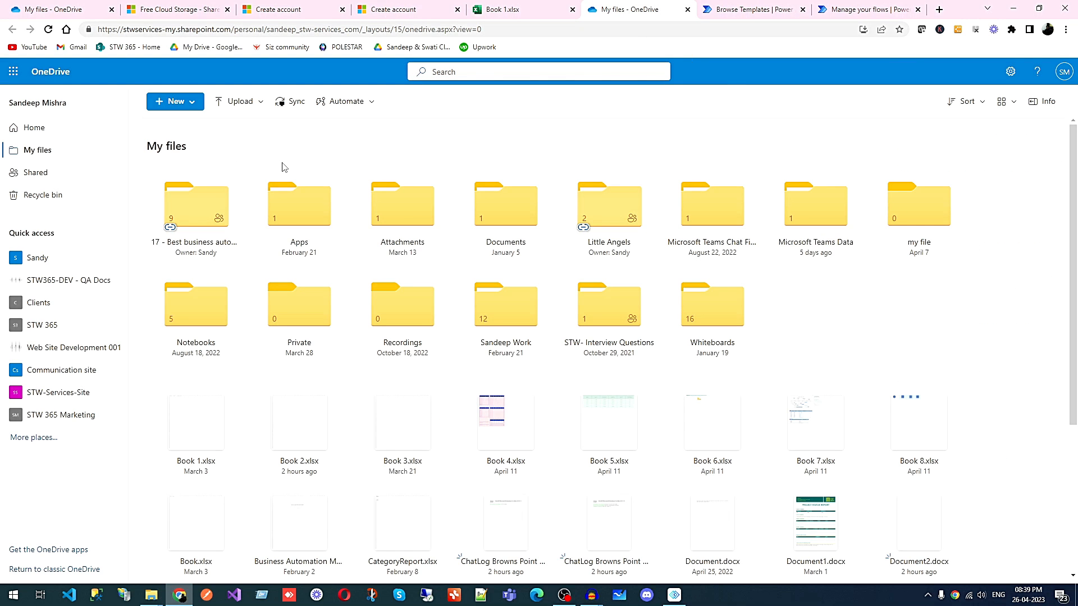
pyautogui.click(300, 441)
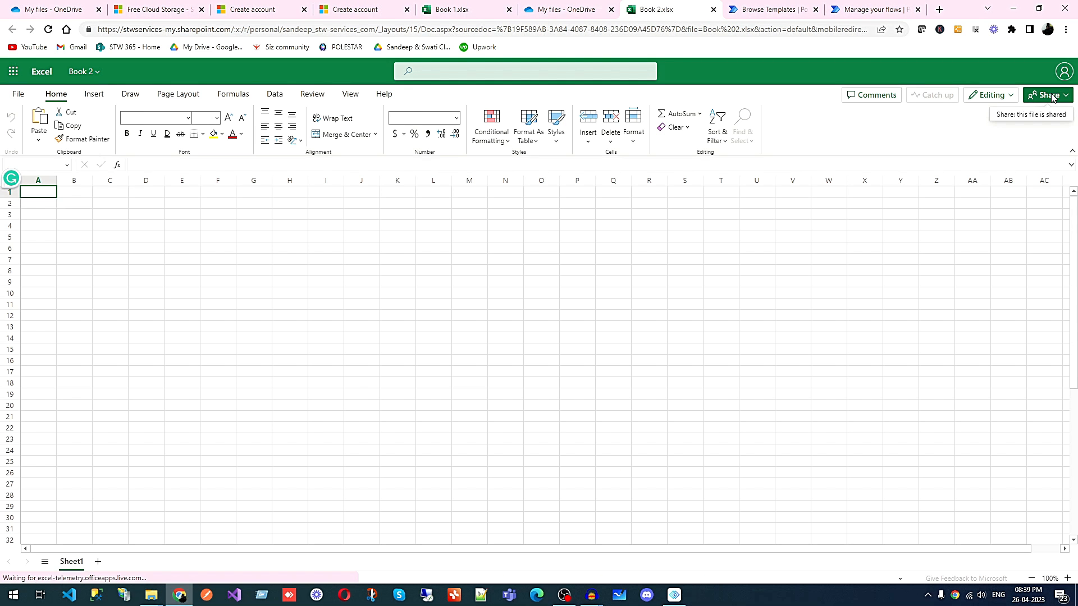
# Inspect the sharing link settings of Book 2.xlsx in Excel, close them without applying, and return to My files
pyautogui.click(1053, 95)
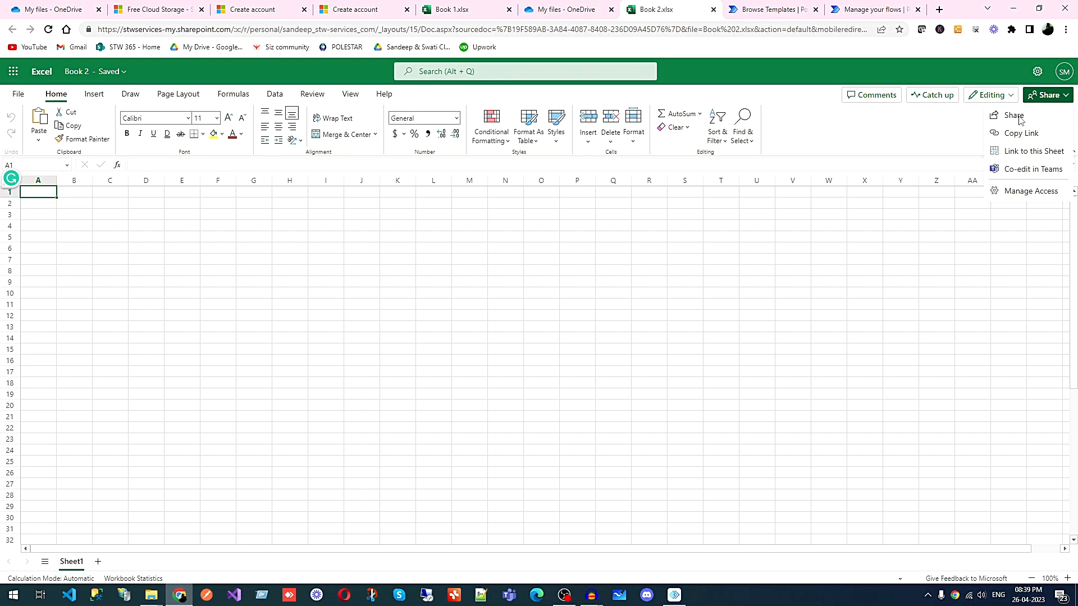
pyautogui.click(1019, 117)
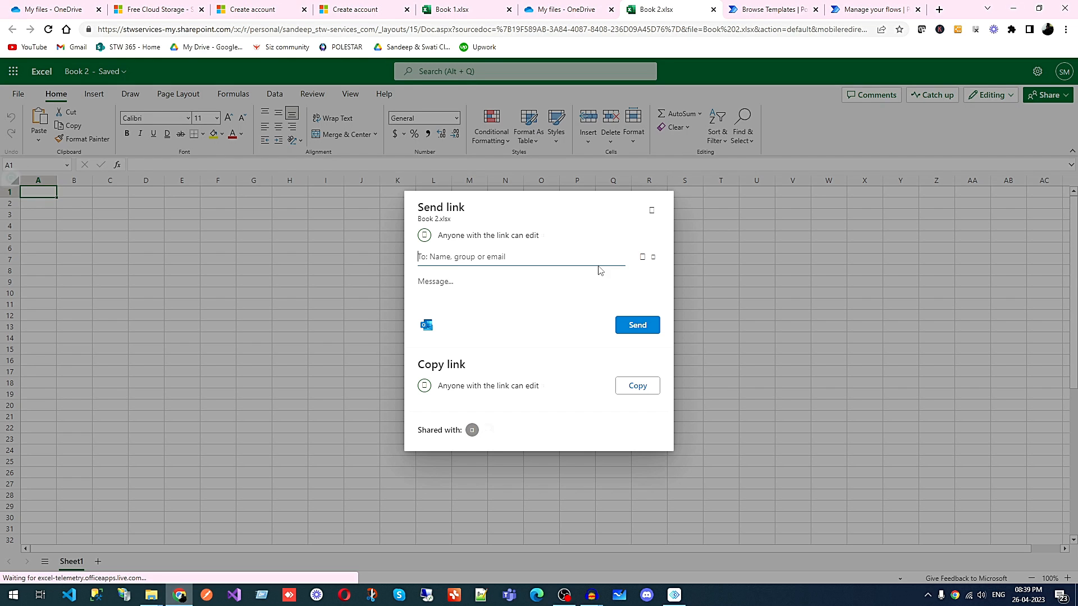
pyautogui.click(513, 238)
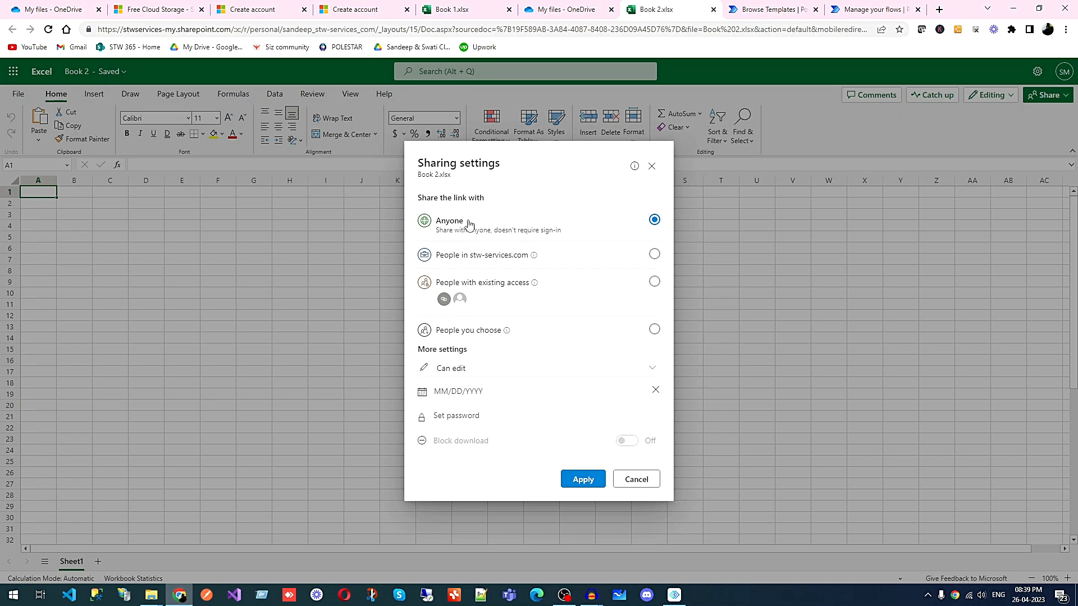
pyautogui.click(652, 167)
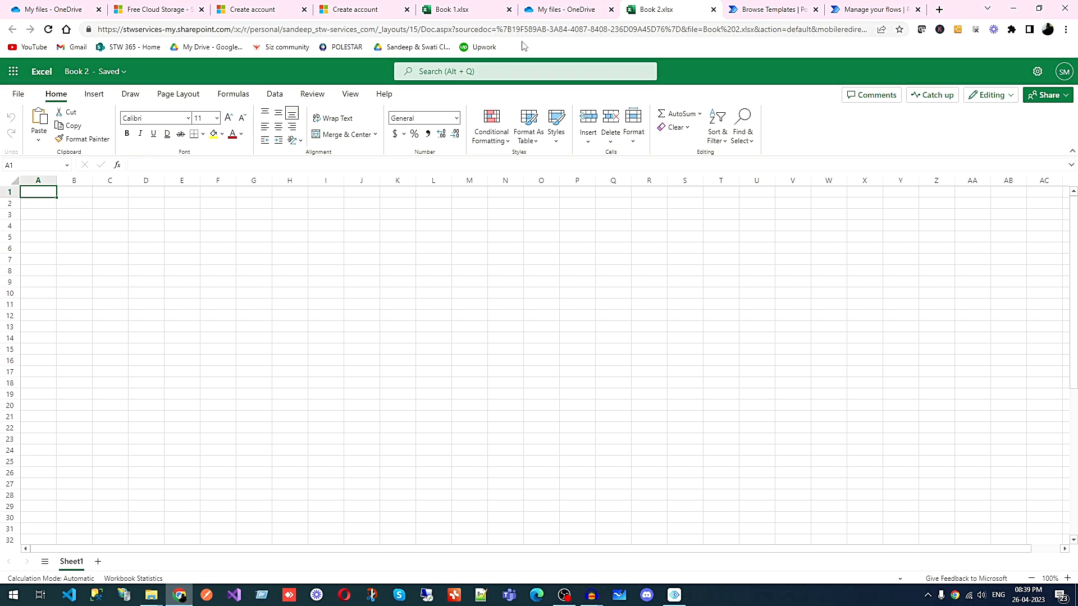
pyautogui.click(550, 11)
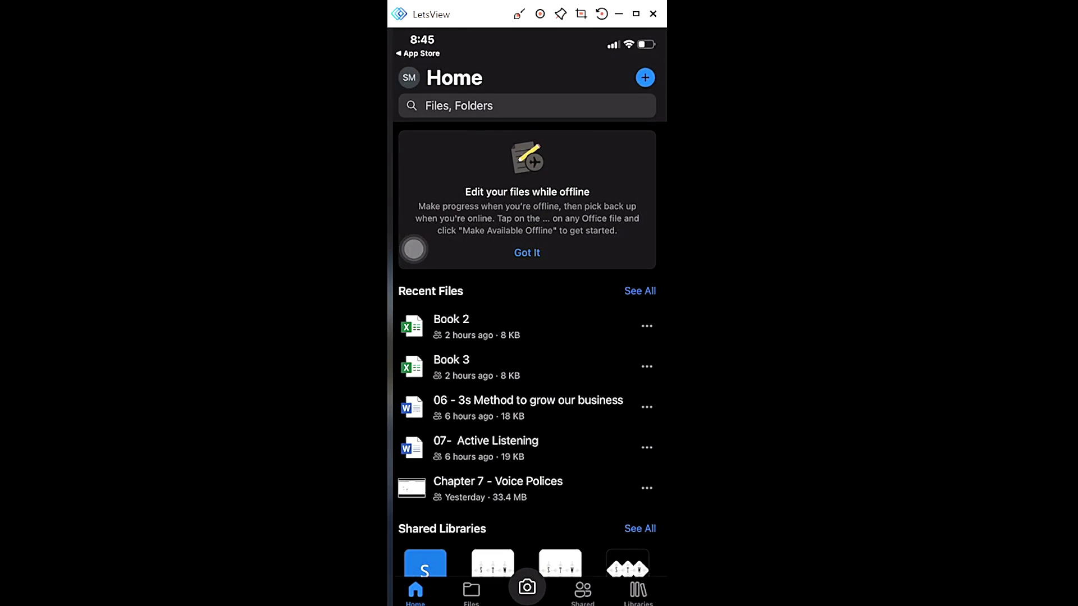
# Look over the Home page of the OneDrive mobile app, including its recent files, shared libraries and offline files
pyautogui.scroll(-3, 527, 348)
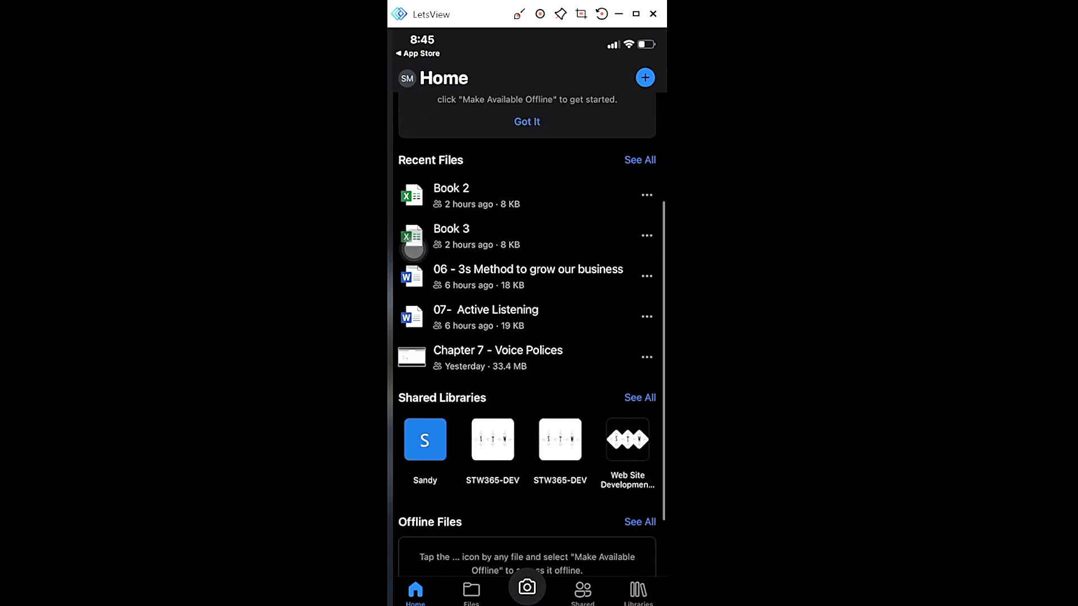
pyautogui.scroll(3, 527, 348)
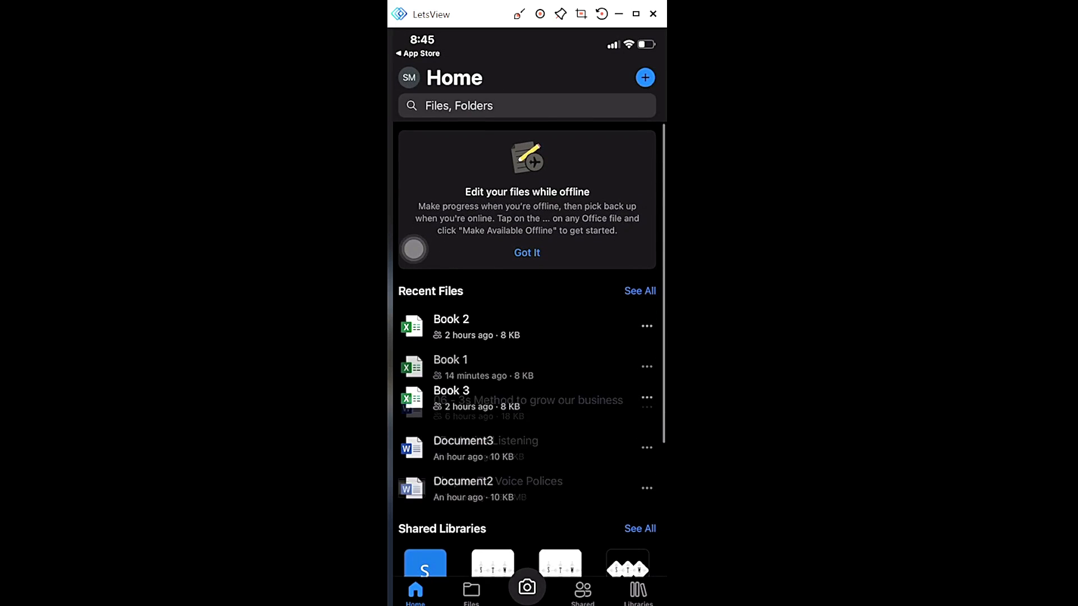
# Check the linked accounts and account menu options in the mobile app, and return to browsing its Home page
pyautogui.click(408, 78)
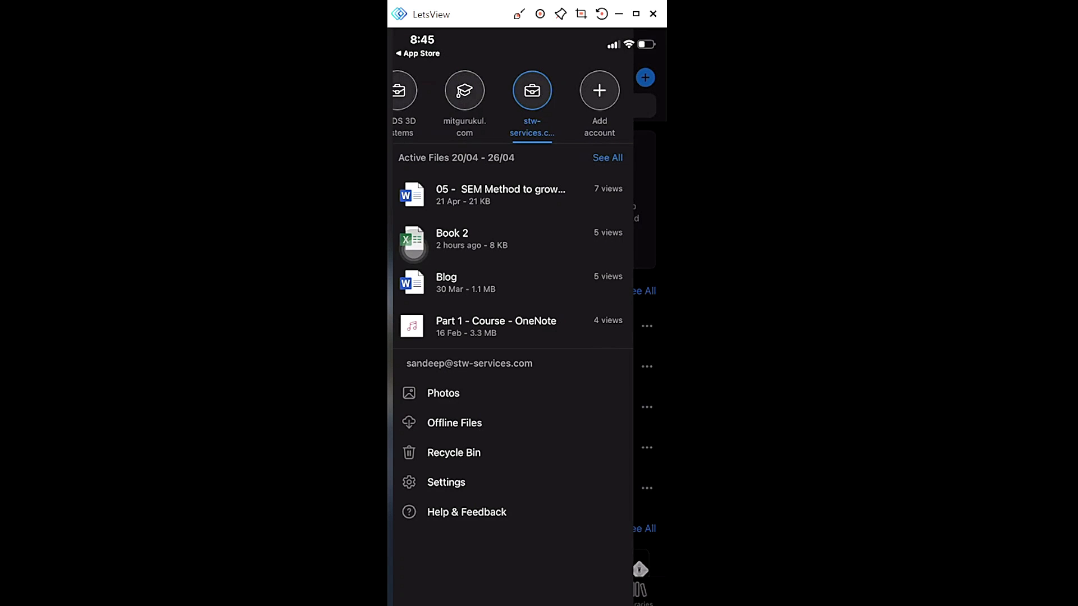
pyautogui.hscroll(-3, 511, 101)
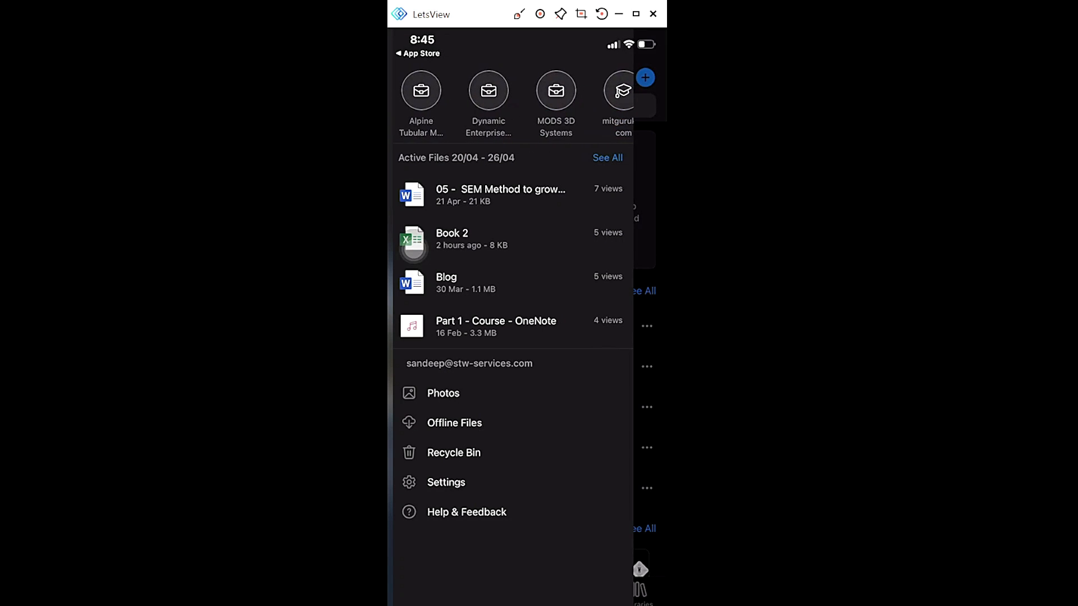
pyautogui.hscroll(3, 514, 101)
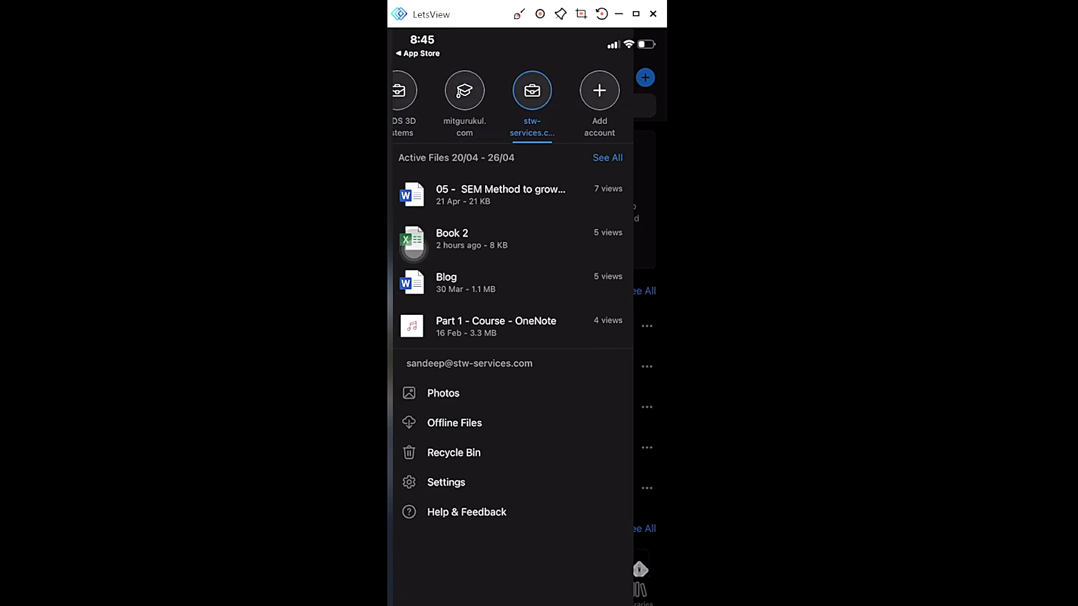
pyautogui.click(650, 348)
pyautogui.scroll(-3, 526, 337)
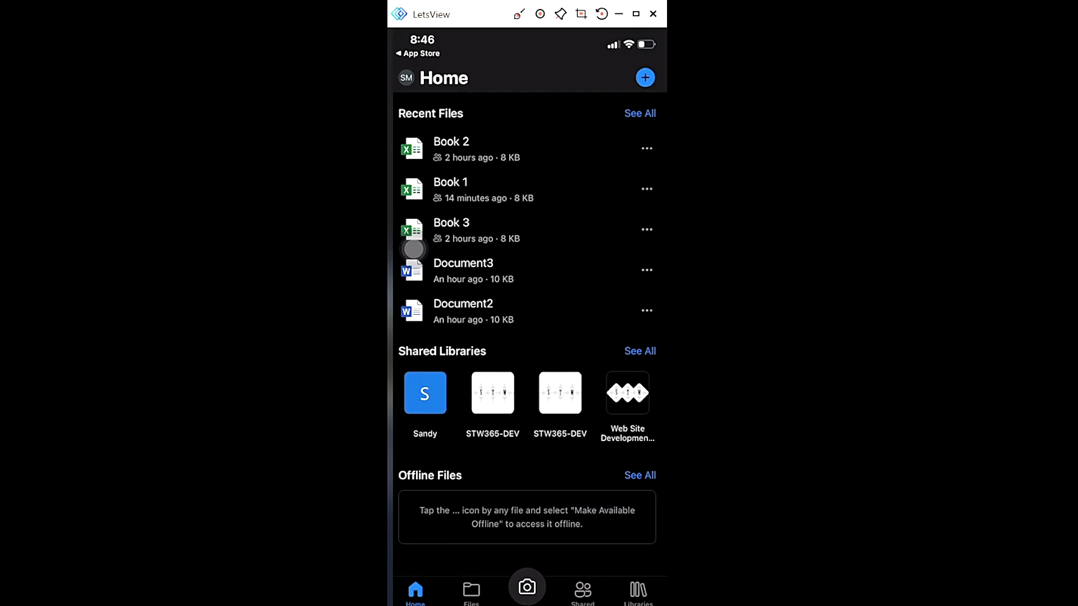
# Start a document scan from the Home page, allow OneDrive to access the camera, and close the scanner without capturing anything
pyautogui.click(645, 77)
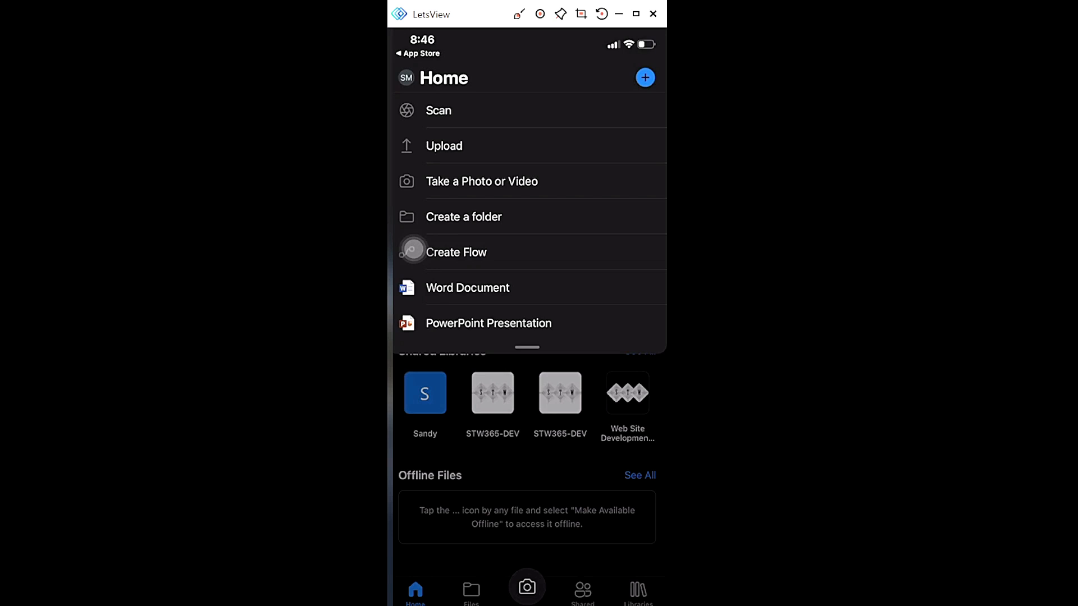
pyautogui.click(439, 110)
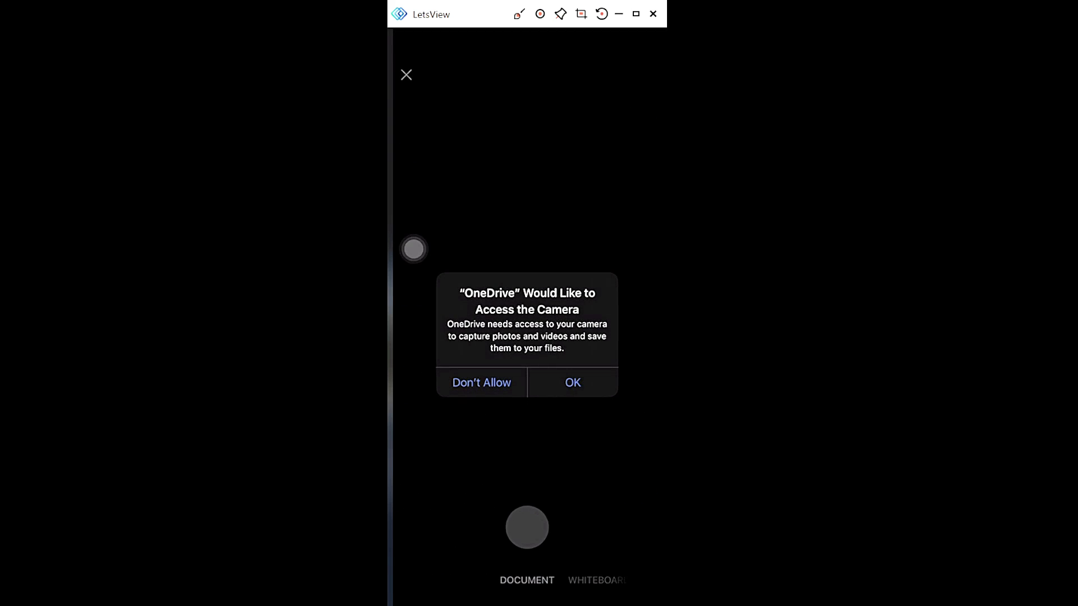
pyautogui.click(573, 382)
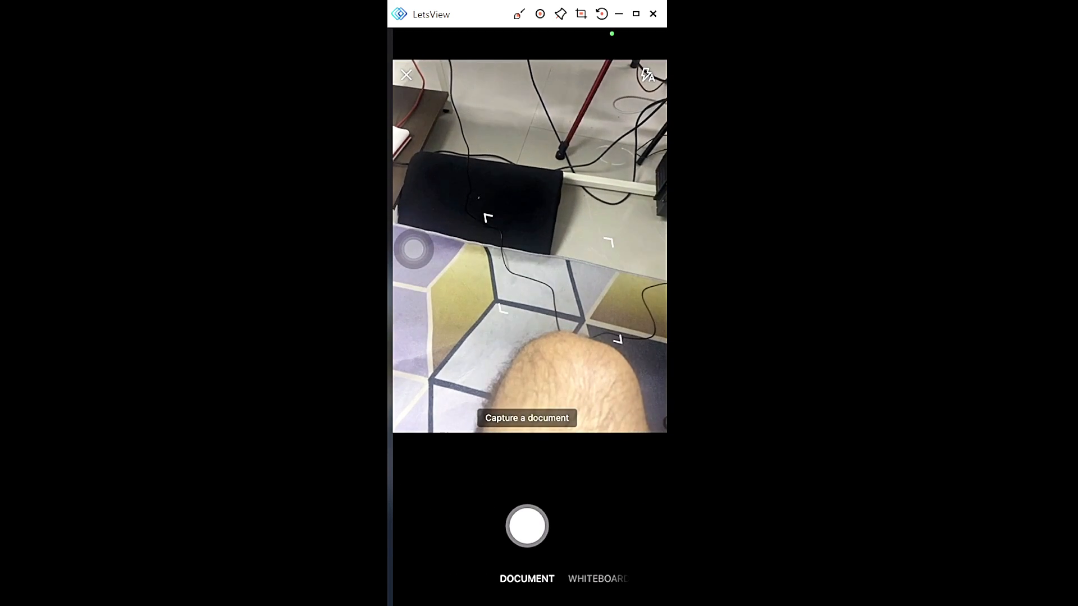
pyautogui.click(406, 74)
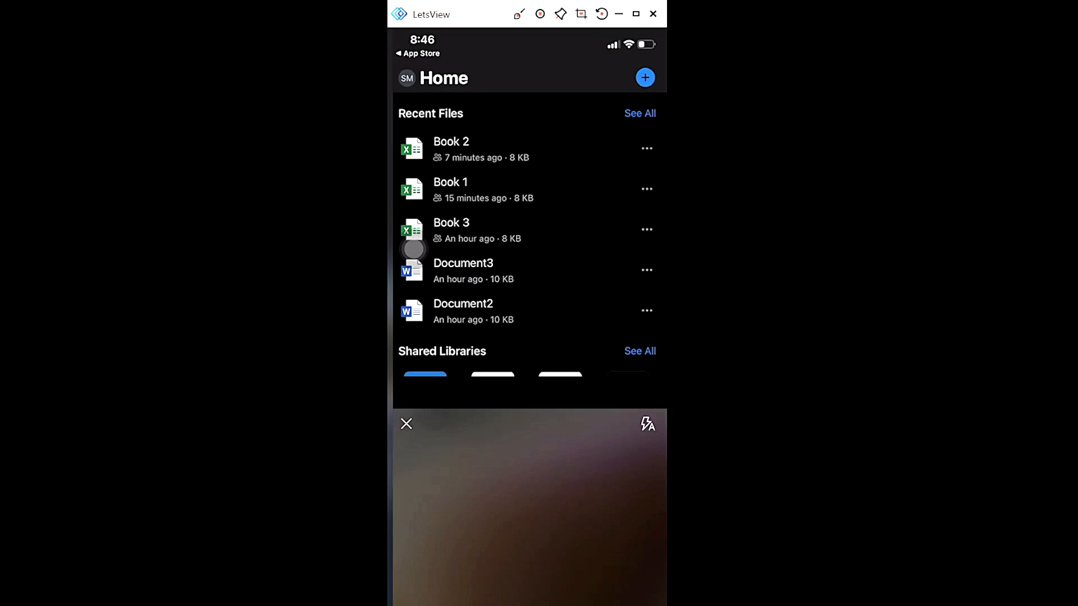
# Review the options for adding content, from scanning and uploading to creating folders, flows and Office files, and dismiss them
pyautogui.click(645, 77)
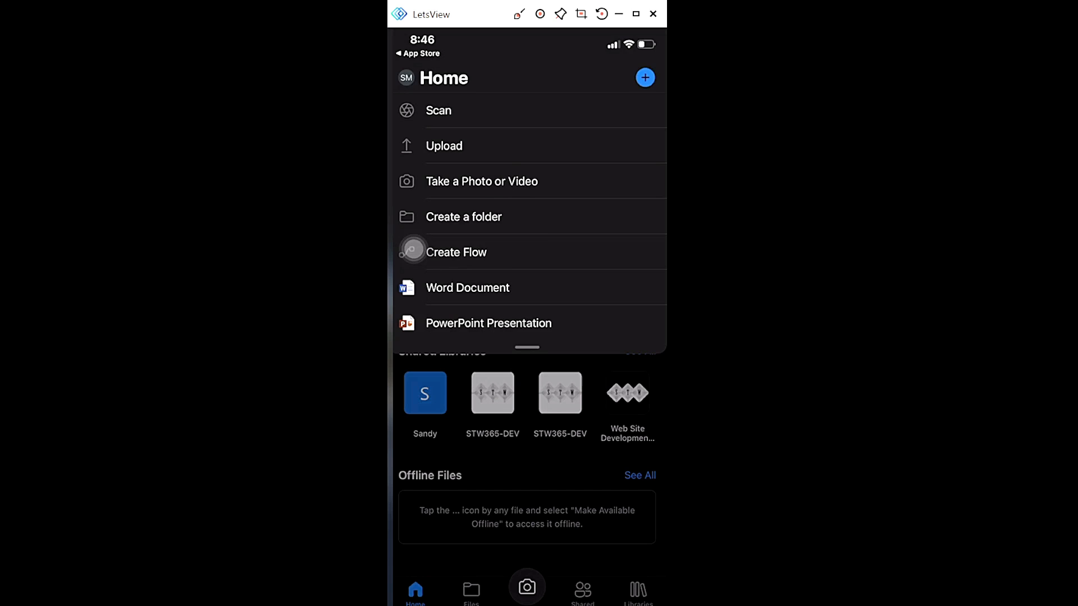
pyautogui.scroll(-1, 528, 217)
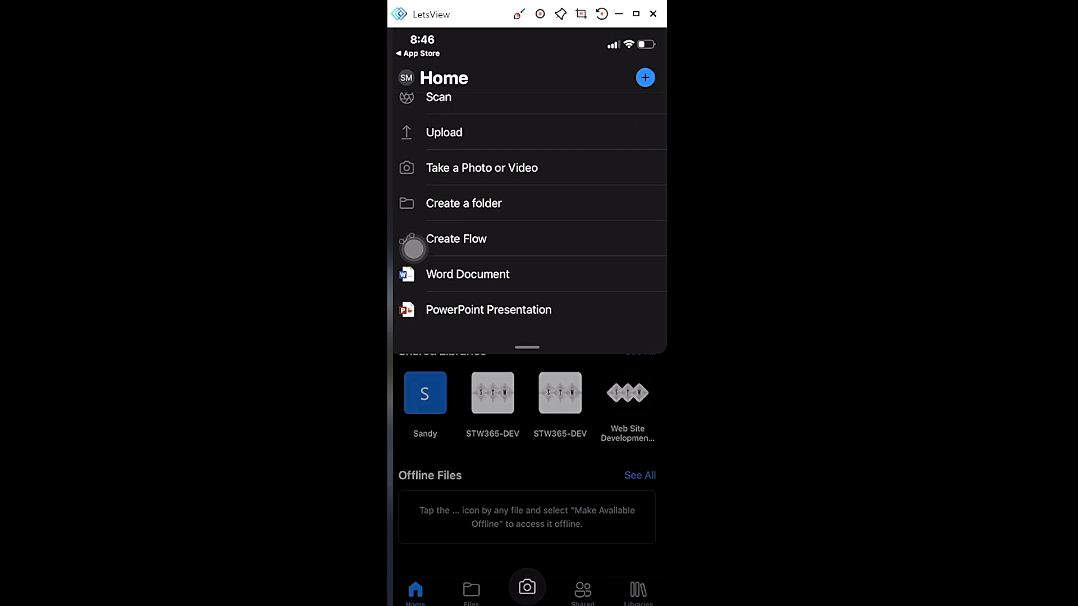
pyautogui.click(527, 455)
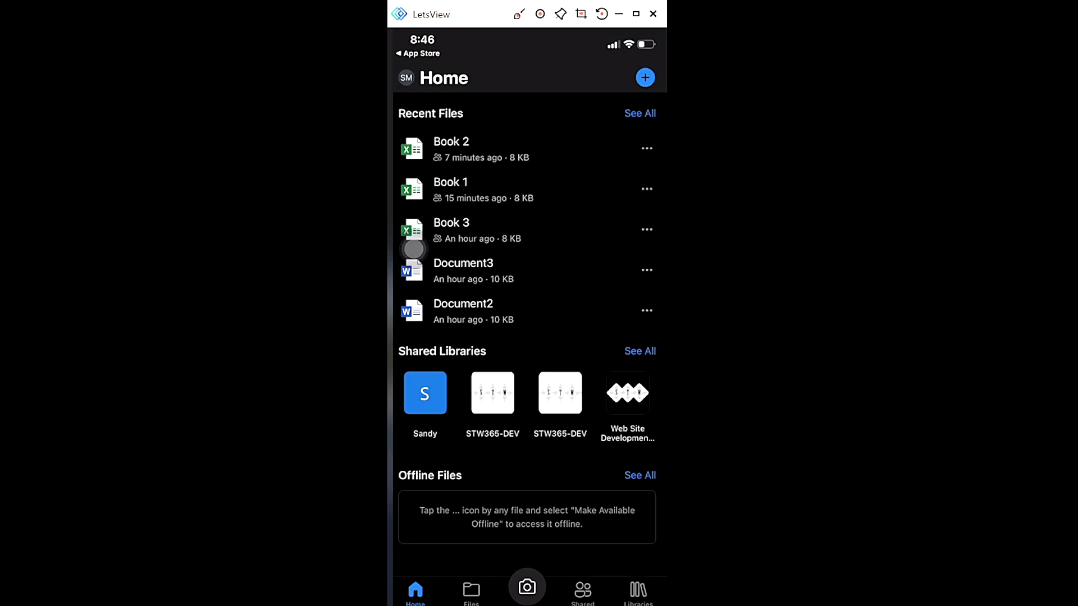
# Open the link sharing settings of the recent file Book 2.xlsx
pyautogui.click(647, 149)
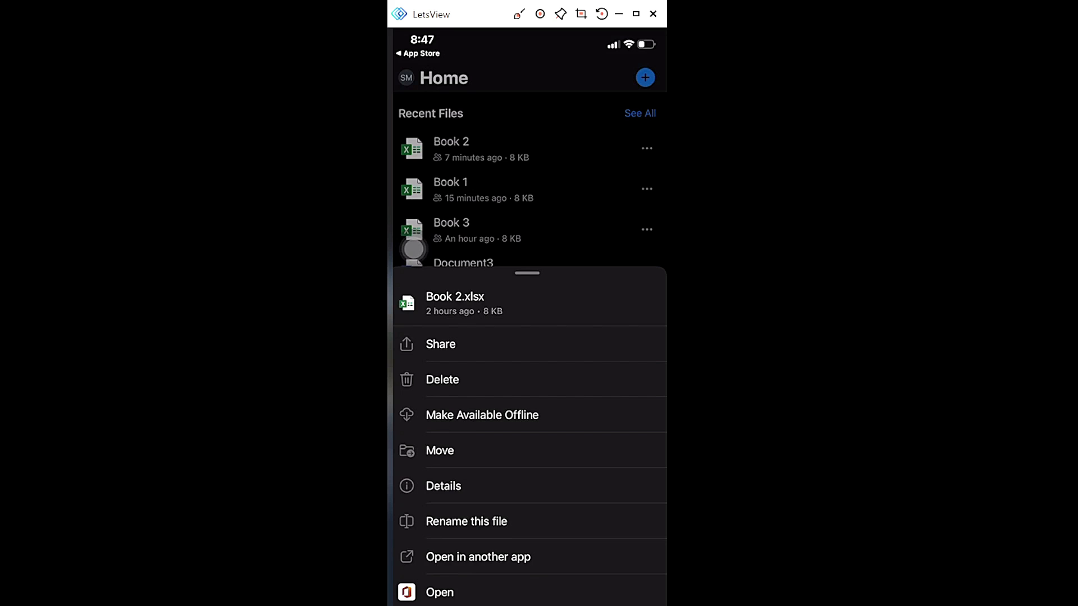
pyautogui.click(440, 344)
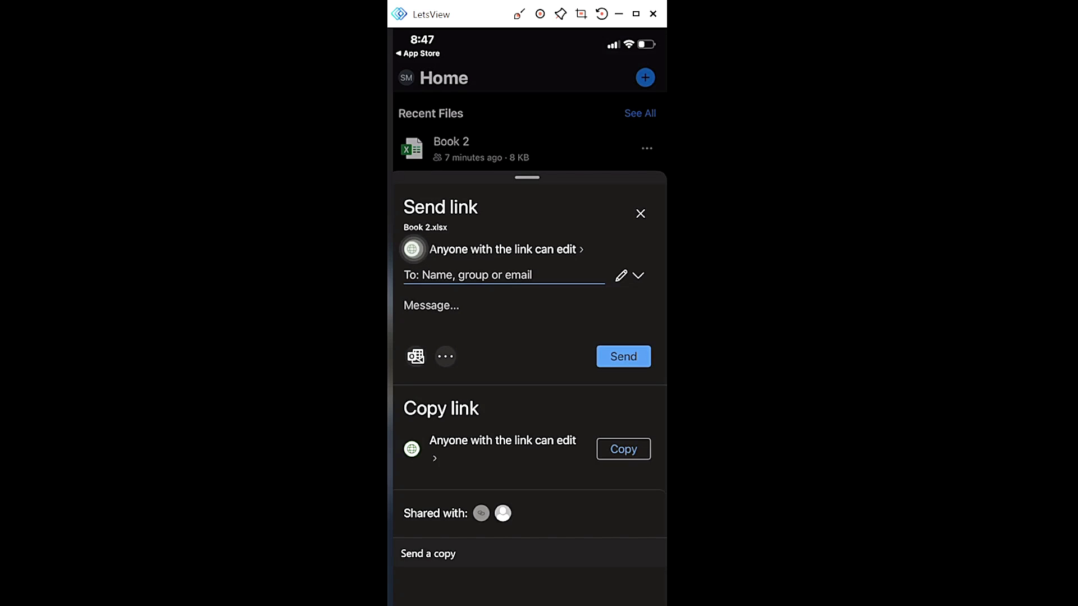
pyautogui.click(412, 249)
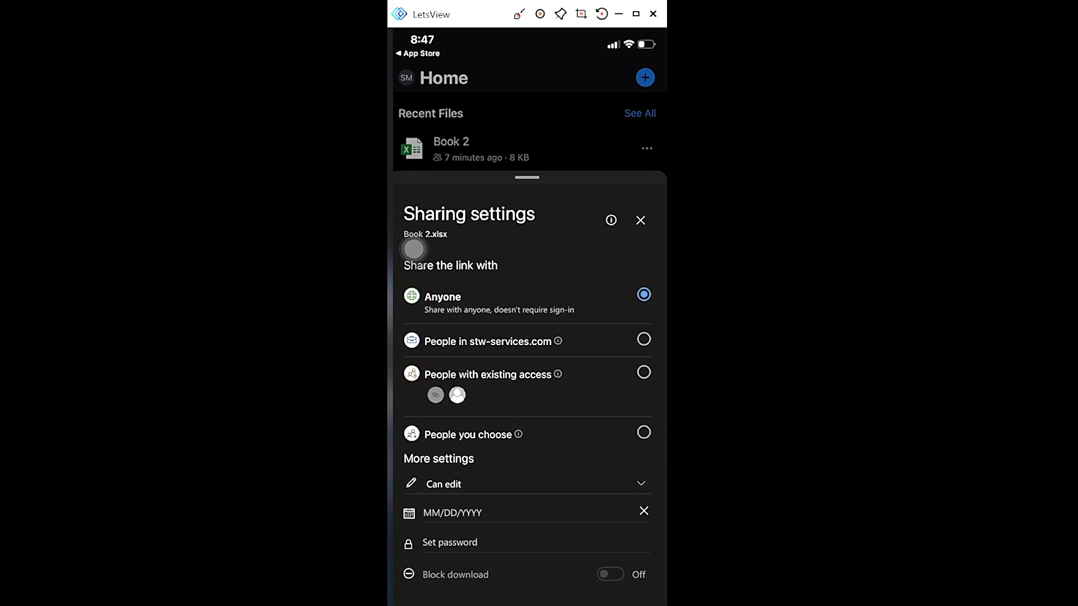
# Compare the link's audience options and its edit and view permissions, and return to Home without applying any change
pyautogui.click(468, 434)
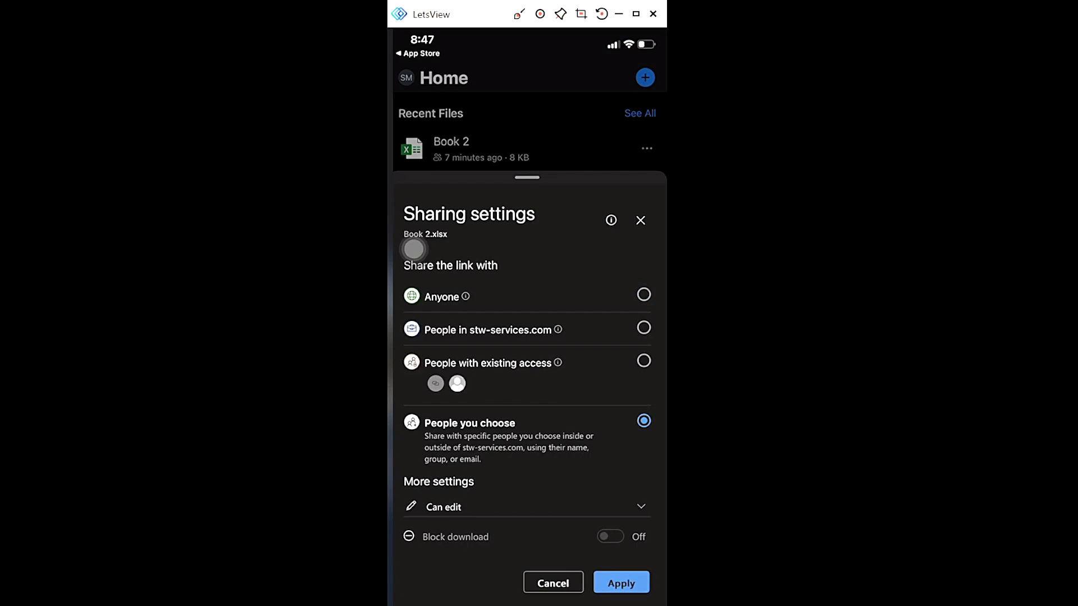
pyautogui.click(488, 364)
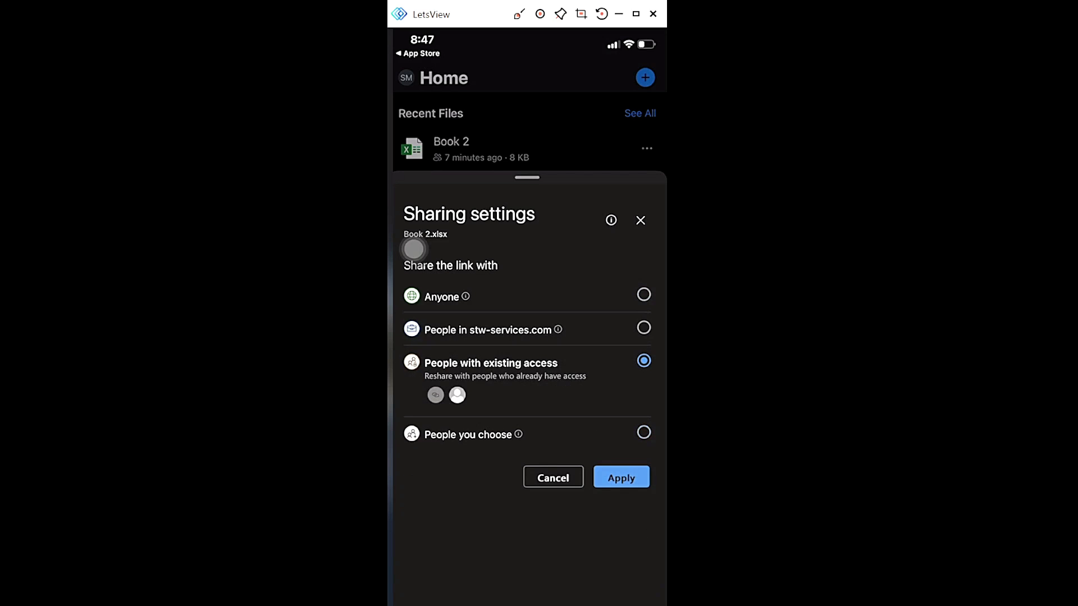
pyautogui.click(488, 330)
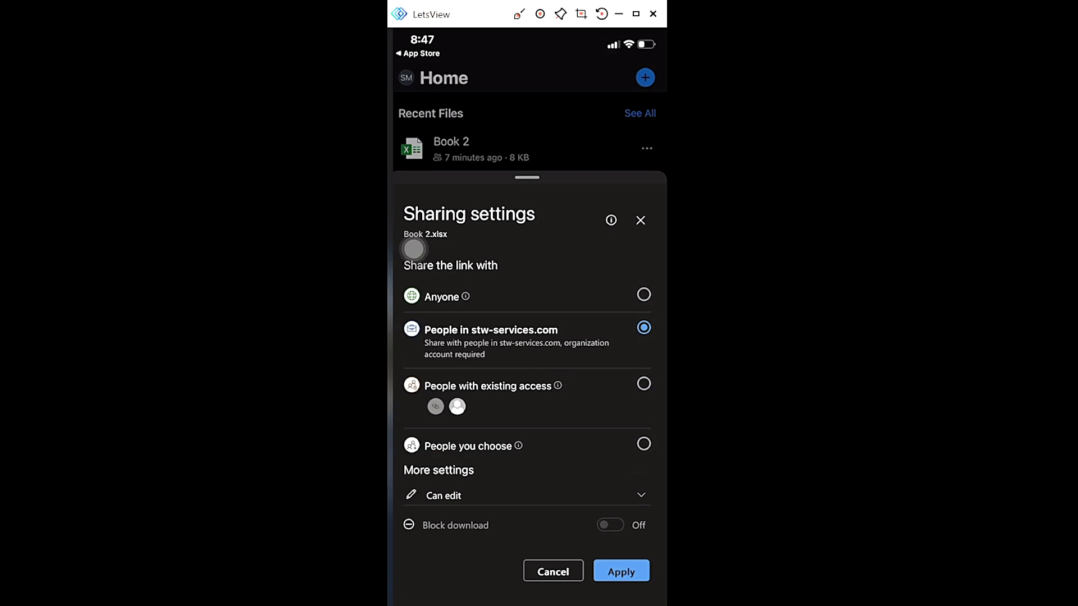
pyautogui.click(442, 296)
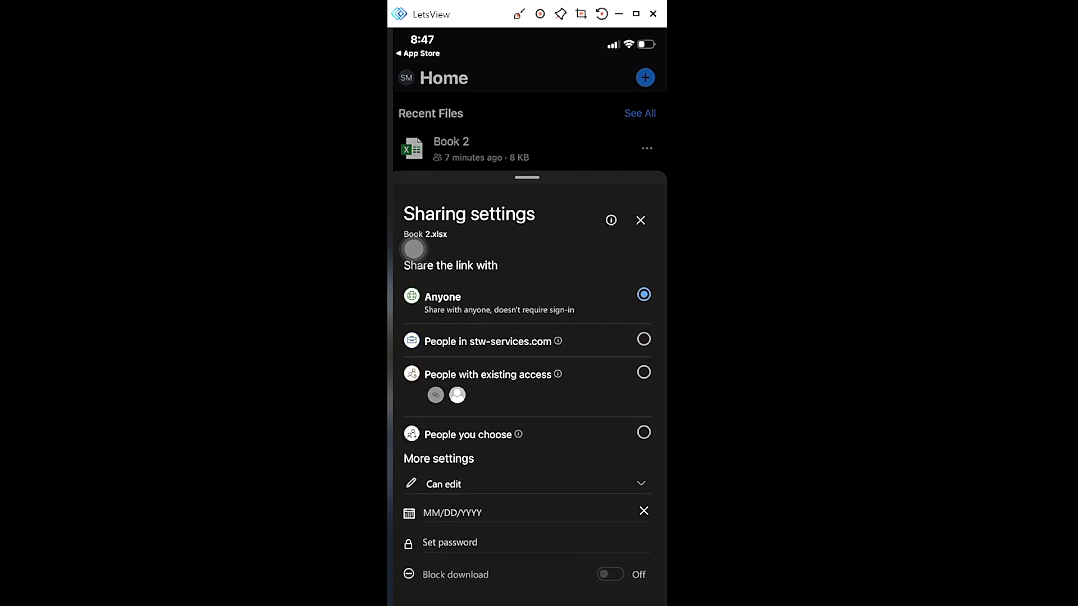
pyautogui.click(444, 484)
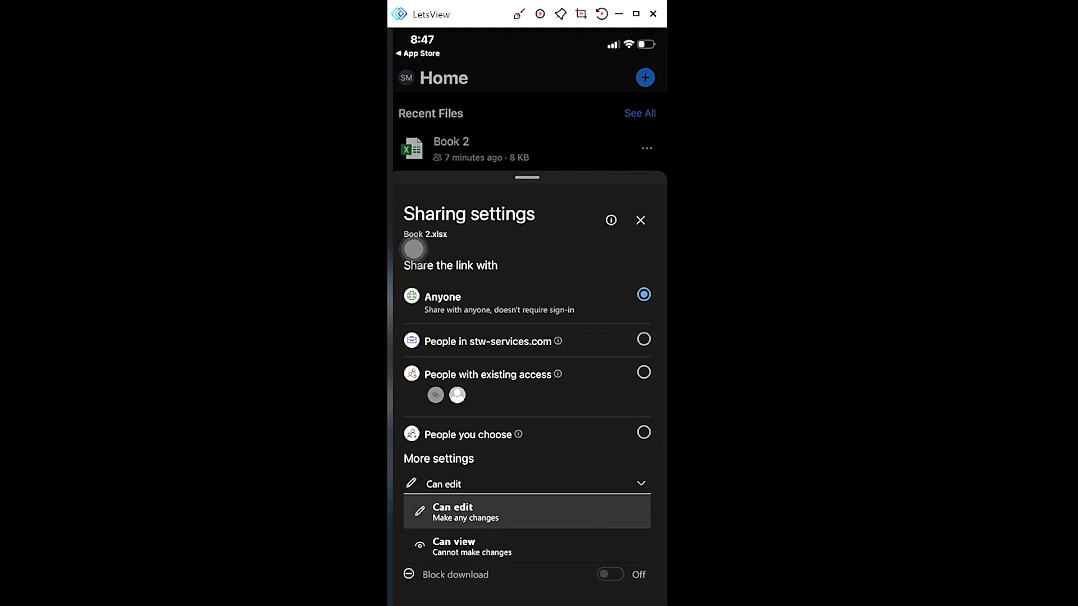
pyautogui.click(468, 434)
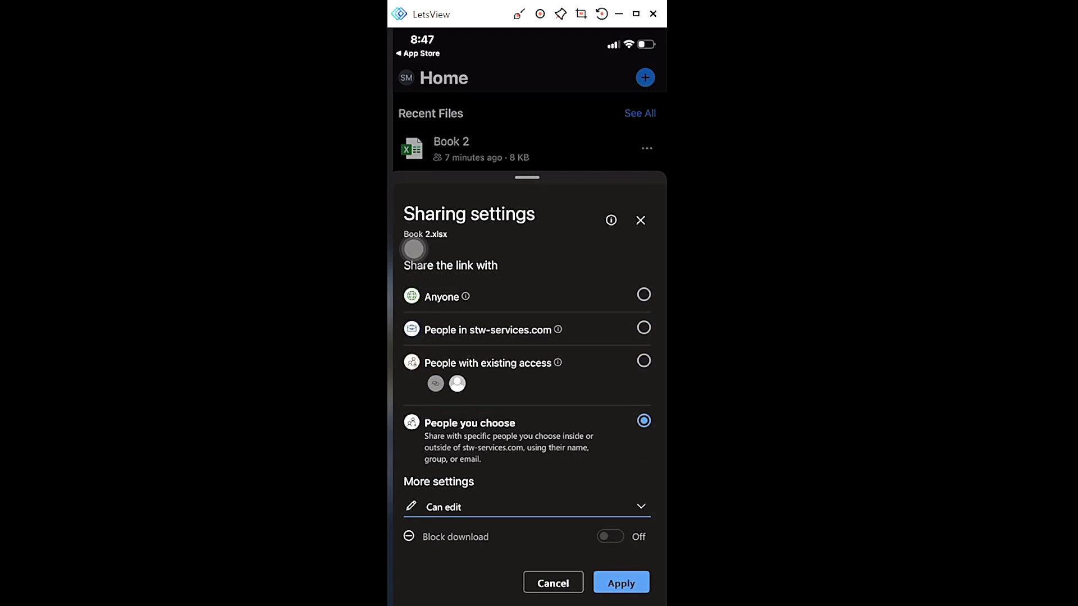
pyautogui.click(442, 297)
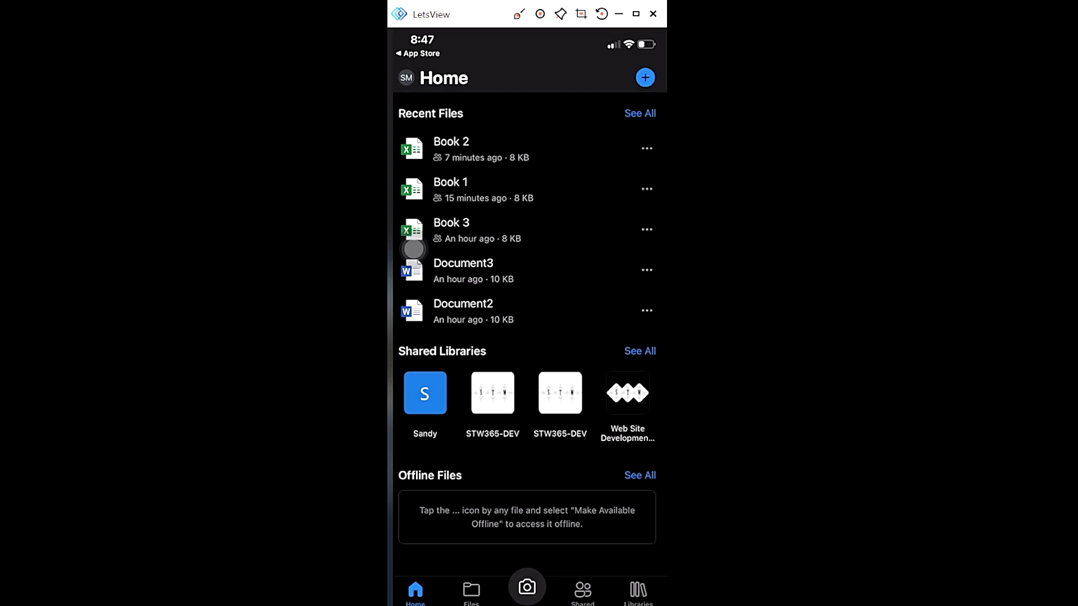
# Browse the folders and documents stored under Files in the mobile app
pyautogui.click(470, 592)
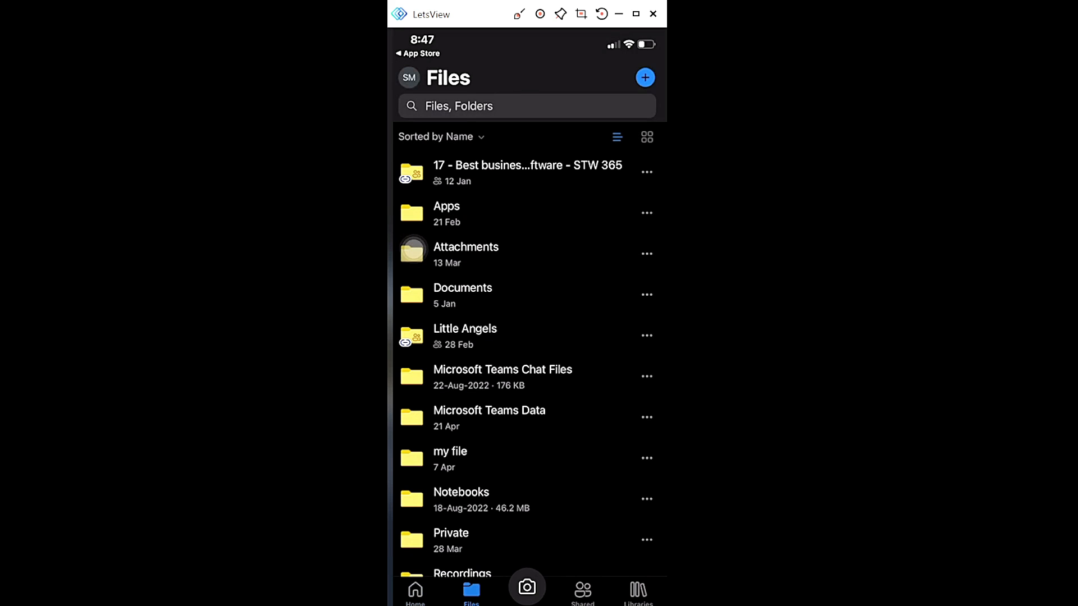
pyautogui.scroll(-4, 527, 336)
pyautogui.scroll(-5, 414, 248)
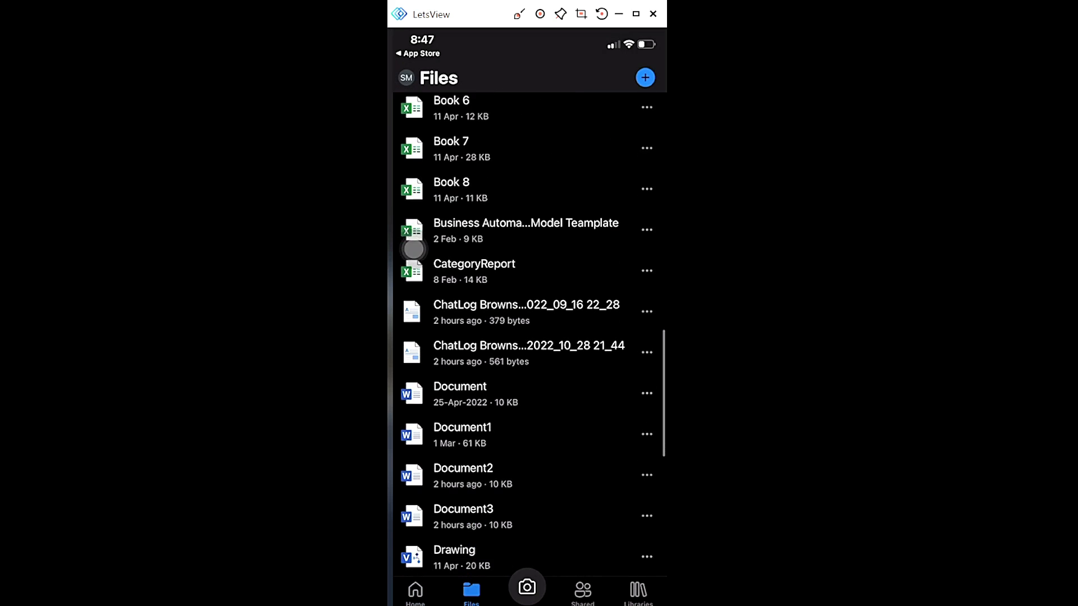
pyautogui.scroll(8, 414, 249)
pyautogui.scroll(3, 414, 248)
pyautogui.scroll(-12, 414, 249)
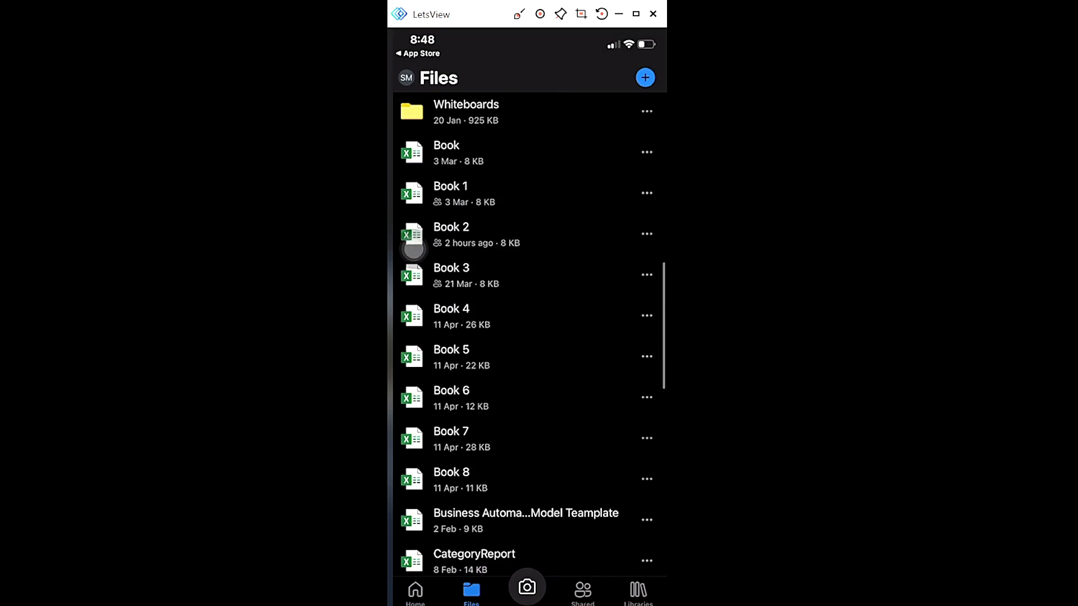
# Look through the Shared page's list of files shared by others, sorted by date shared
pyautogui.click(582, 592)
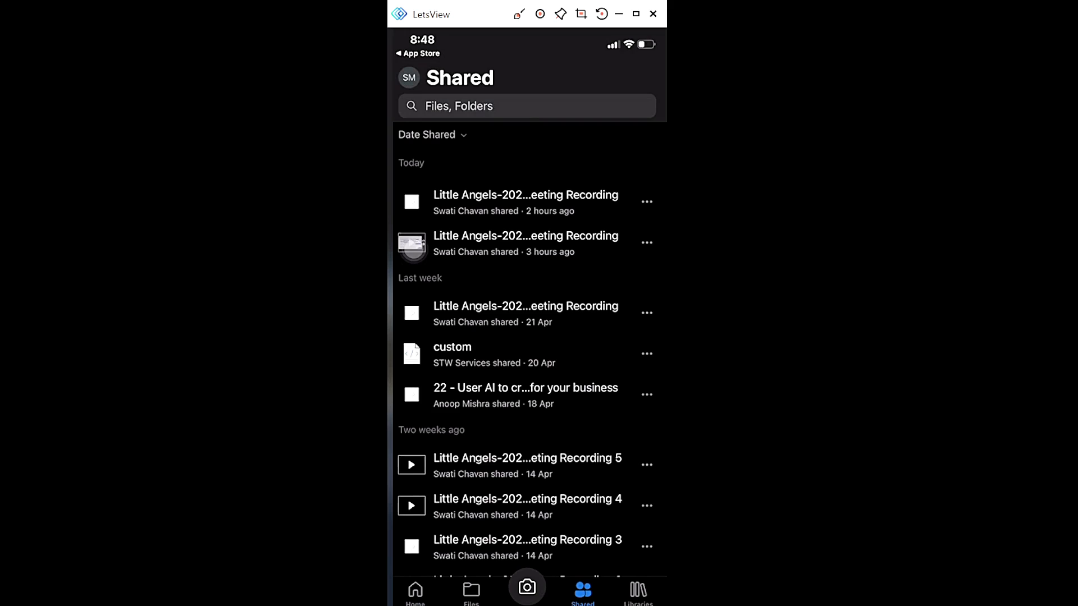
pyautogui.scroll(-5, 414, 249)
pyautogui.scroll(10, 413, 248)
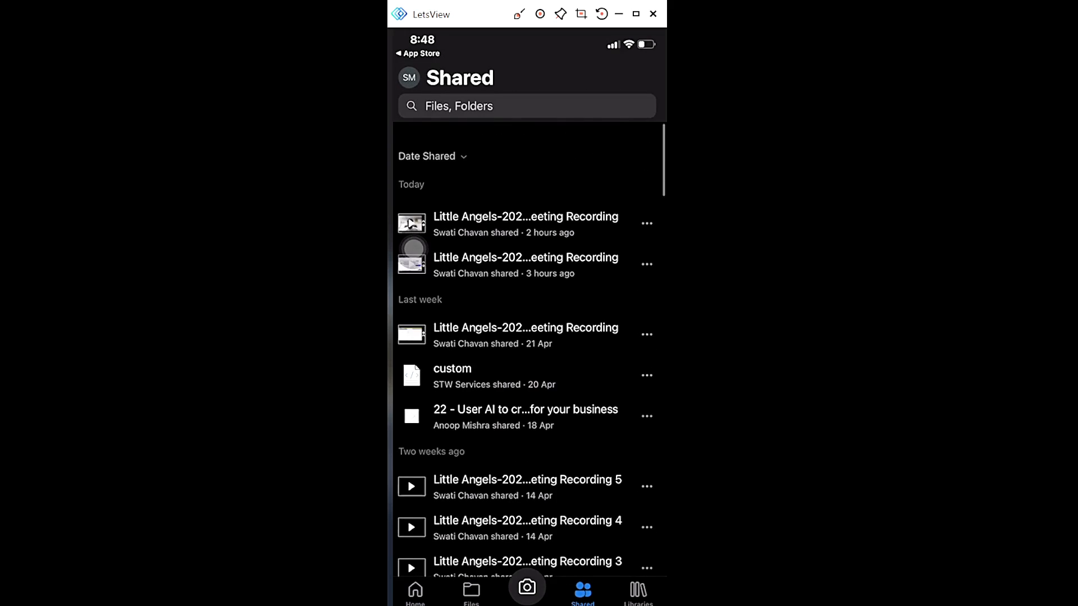
pyautogui.scroll(-10, 414, 248)
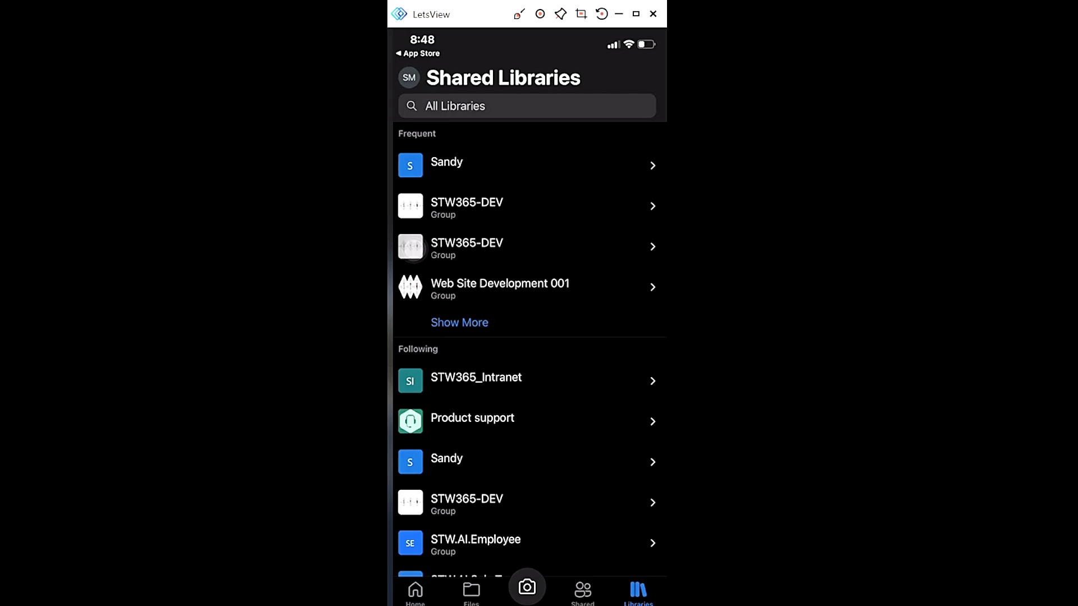
# Look through the frequent and followed sites under Shared Libraries, and return to the Home page
pyautogui.scroll(-10, 414, 248)
pyautogui.scroll(8, 414, 248)
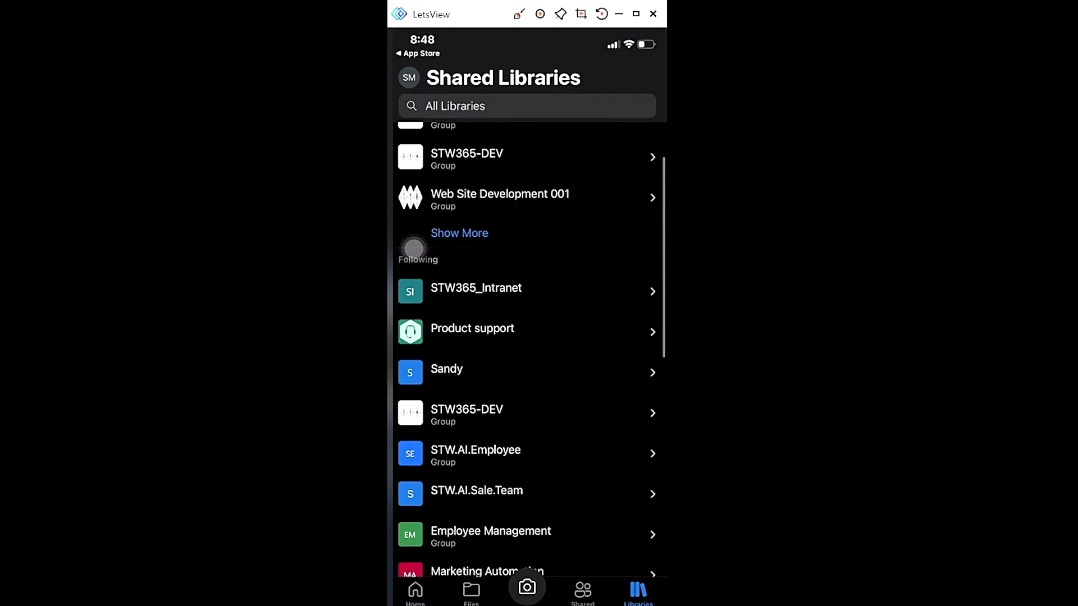
pyautogui.click(415, 591)
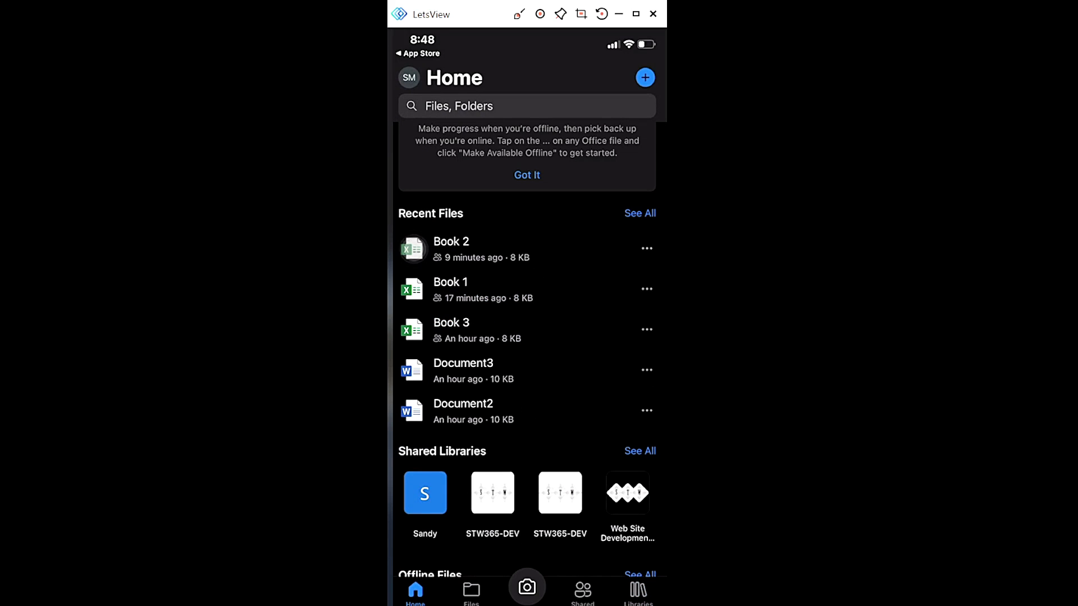